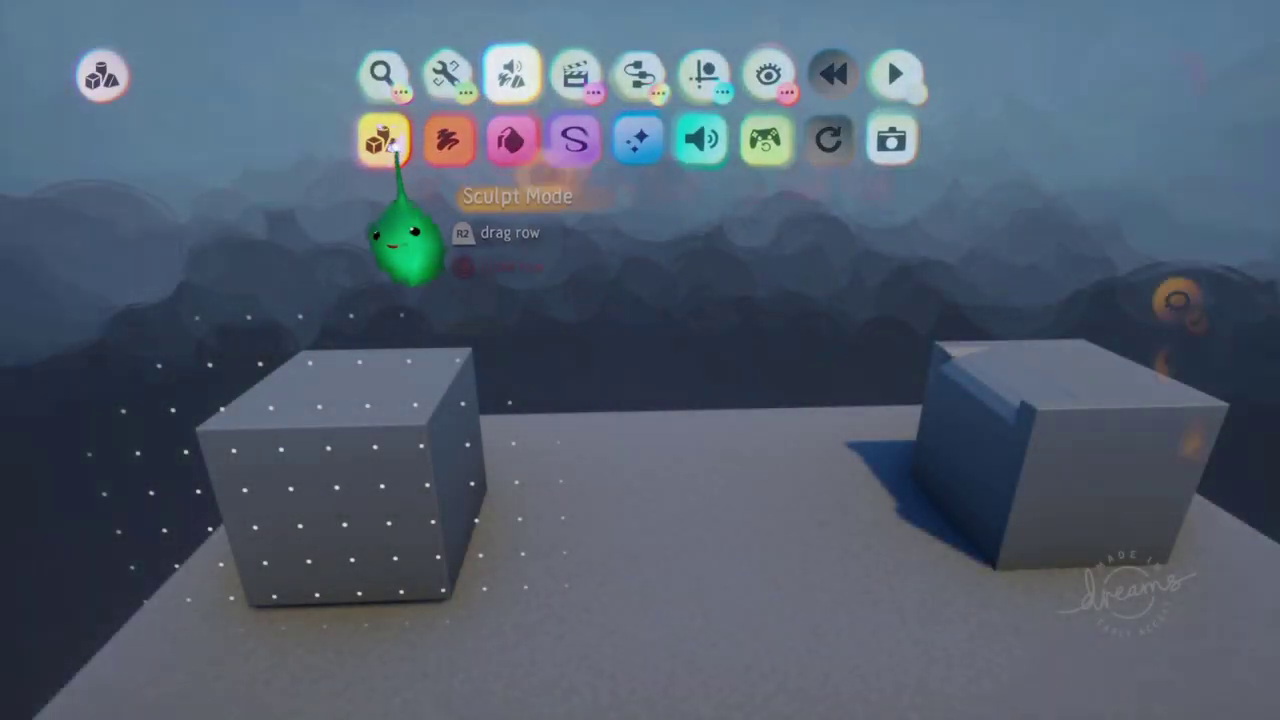
Sculpt a long, thin rectangular plank wide enough to bridge the gap between the two blocks.
click(380, 140)
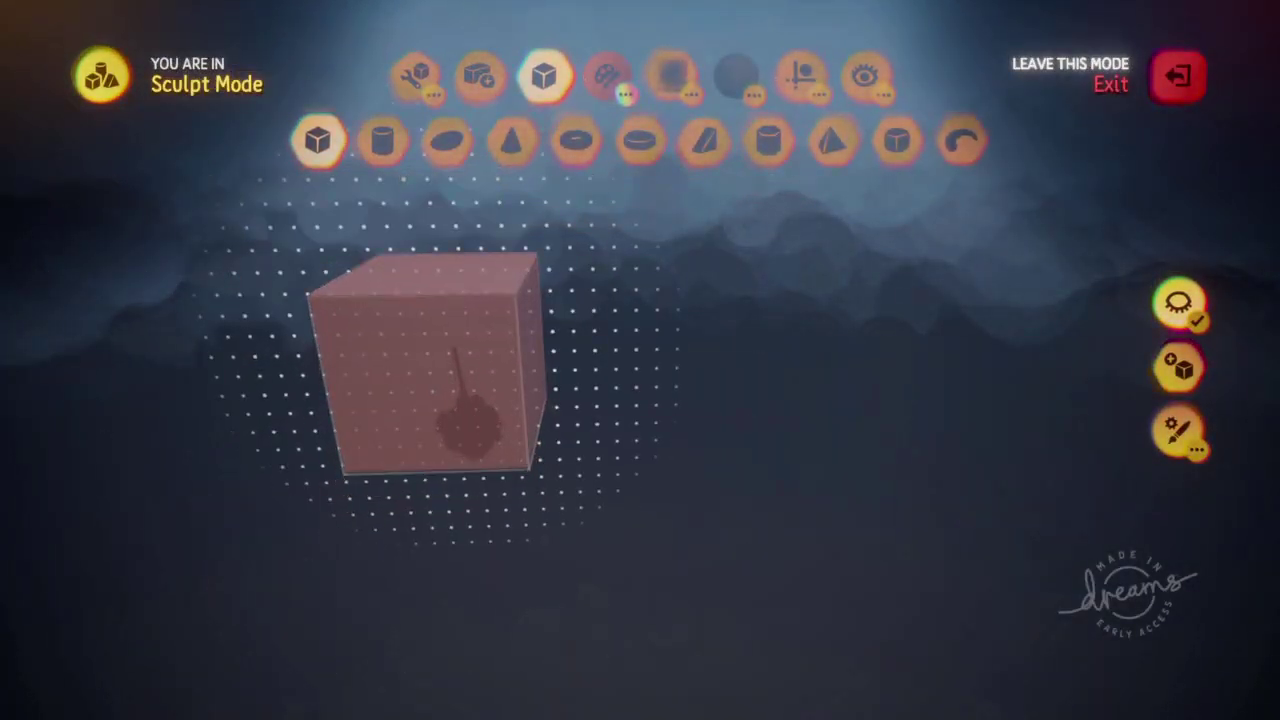
click(622, 88)
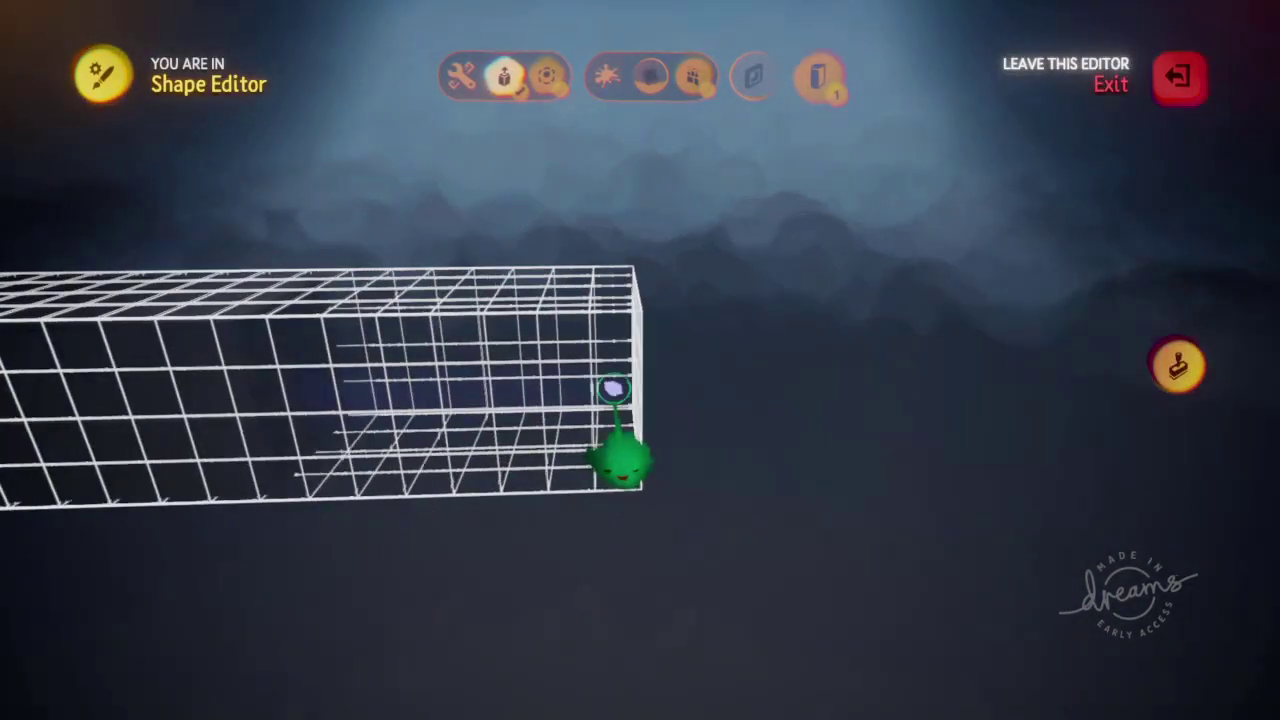
drag(612, 388, 871, 400)
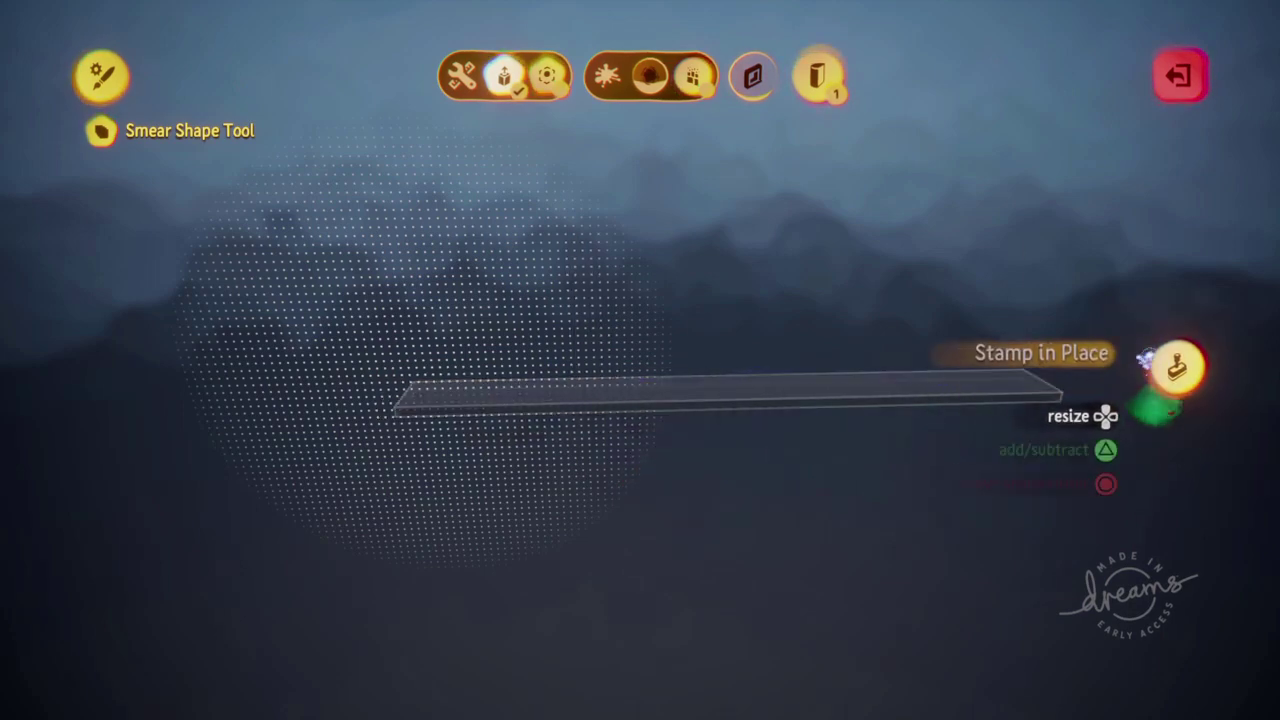
key(Escape)
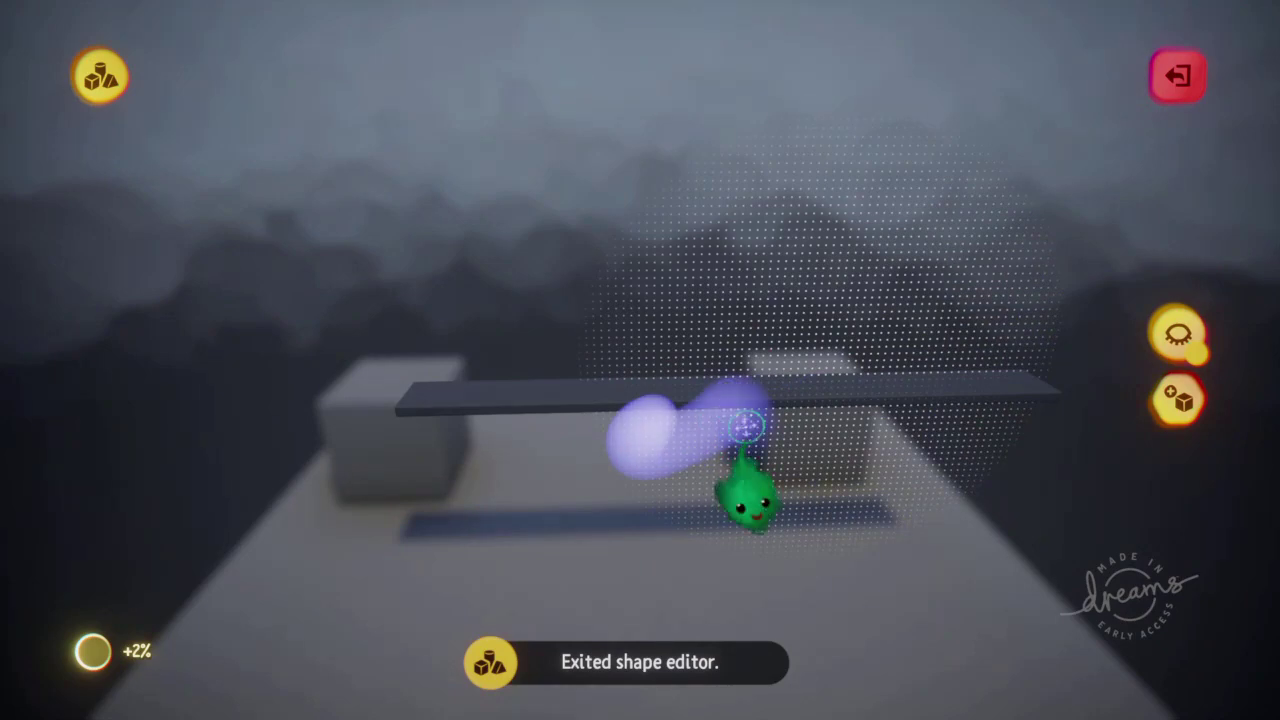
Move the plank so that it lies between the two blocks, level with their upper edges.
middle_drag(747, 426, 621, 354)
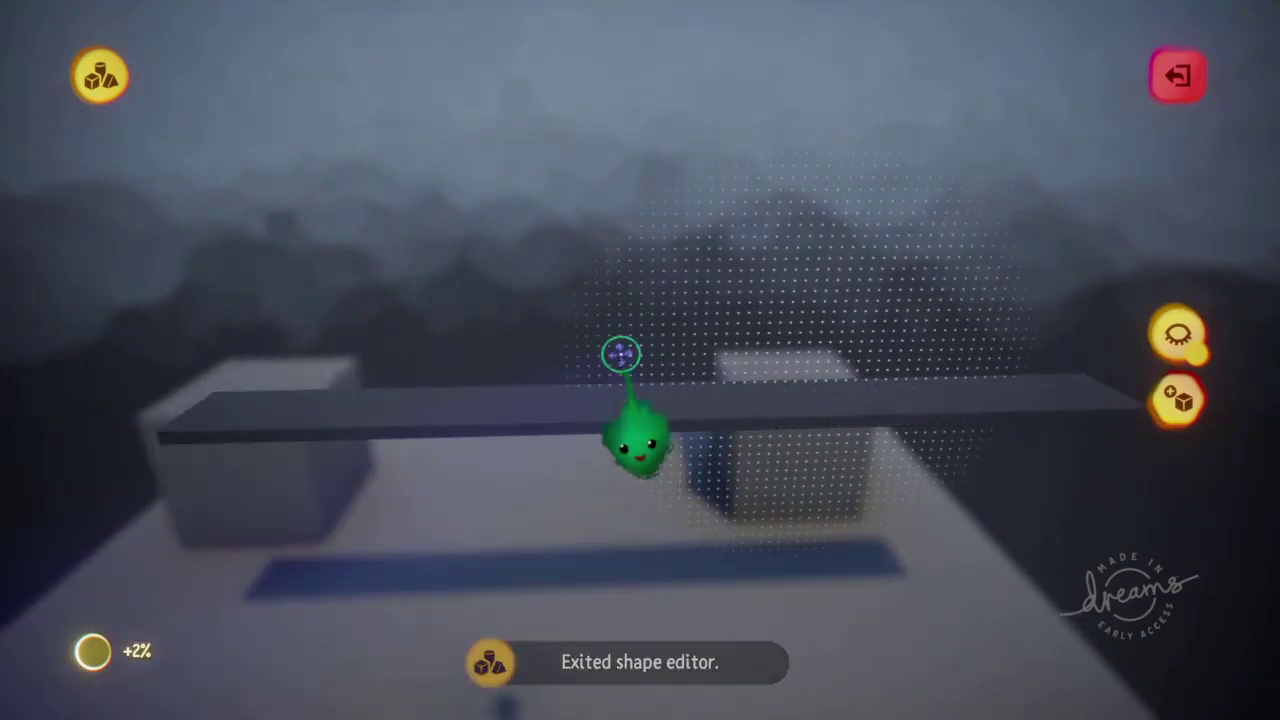
drag(616, 466, 613, 437)
mouse_move(604, 494)
mouse_down()
mouse_move(595, 488)
mouse_move(611, 492)
mouse_up()
middle_drag(611, 492, 571, 483)
drag(571, 483, 560, 583)
middle_drag(560, 583, 709, 606)
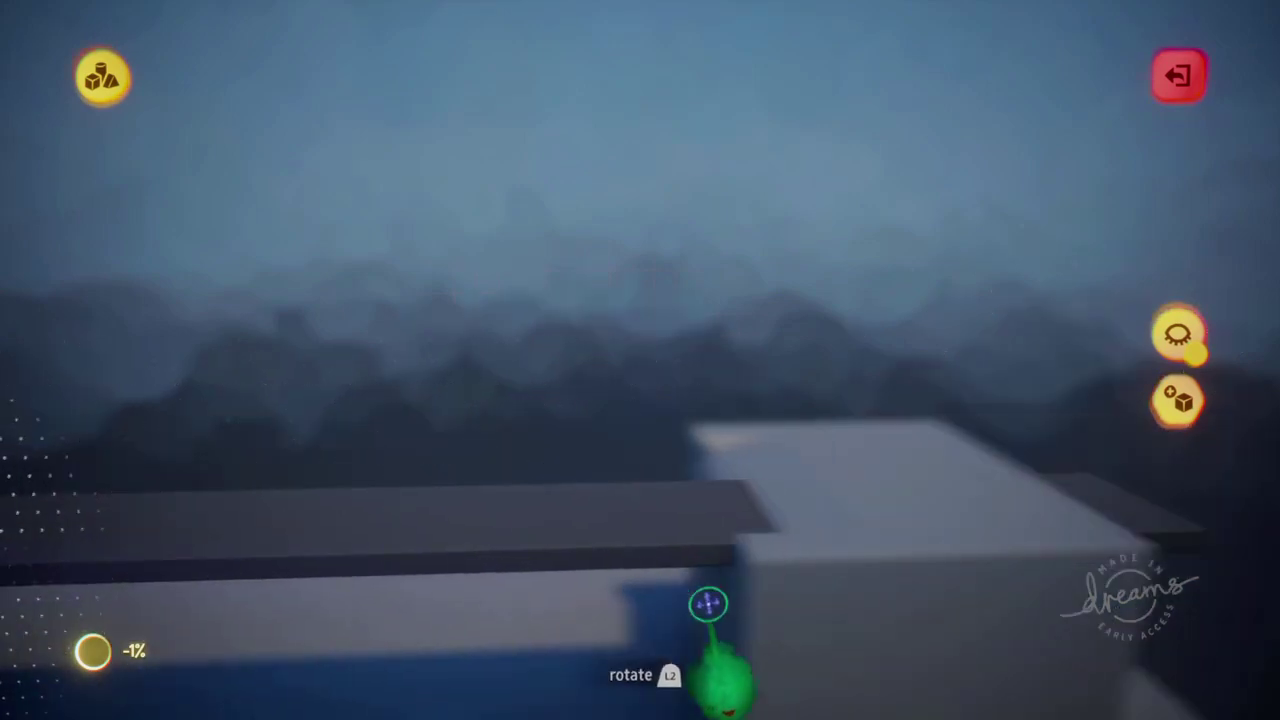
middle_drag(709, 606, 672, 616)
drag(786, 490, 779, 536)
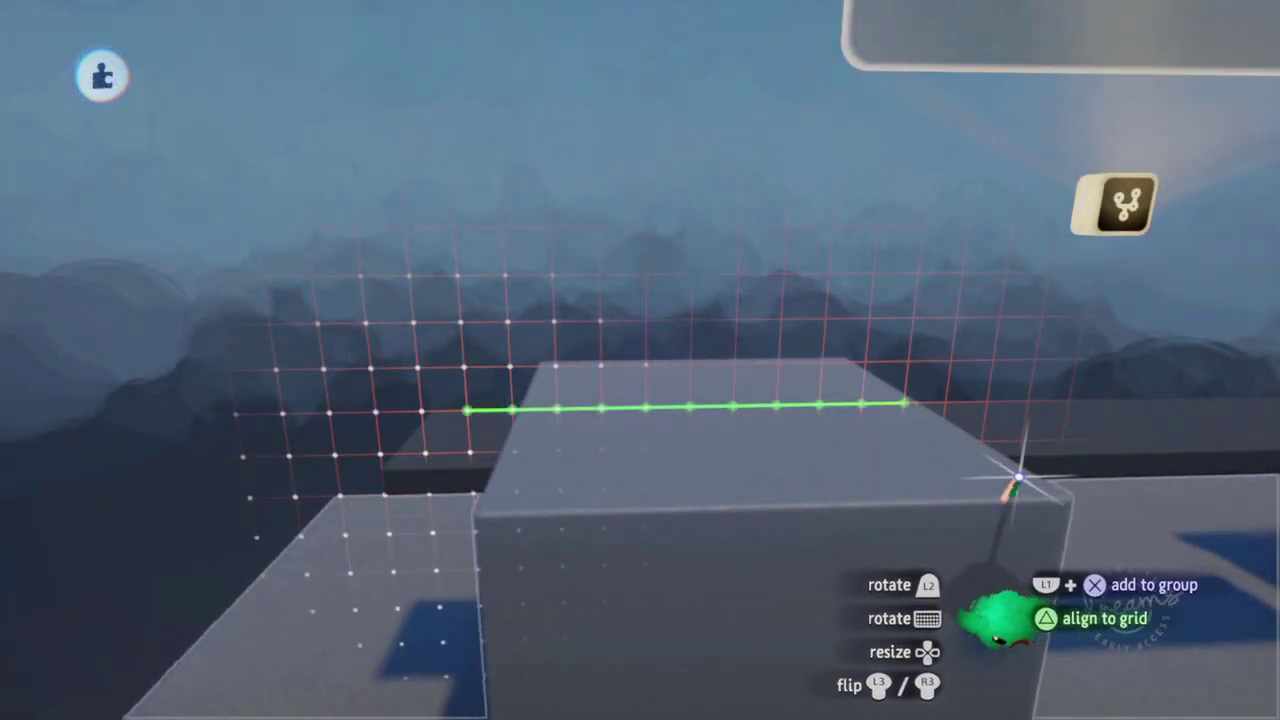
Edit the plank's sculpture and stretch its end along its length to fit between the blocks.
middle_drag(779, 536, 646, 412)
click(630, 385)
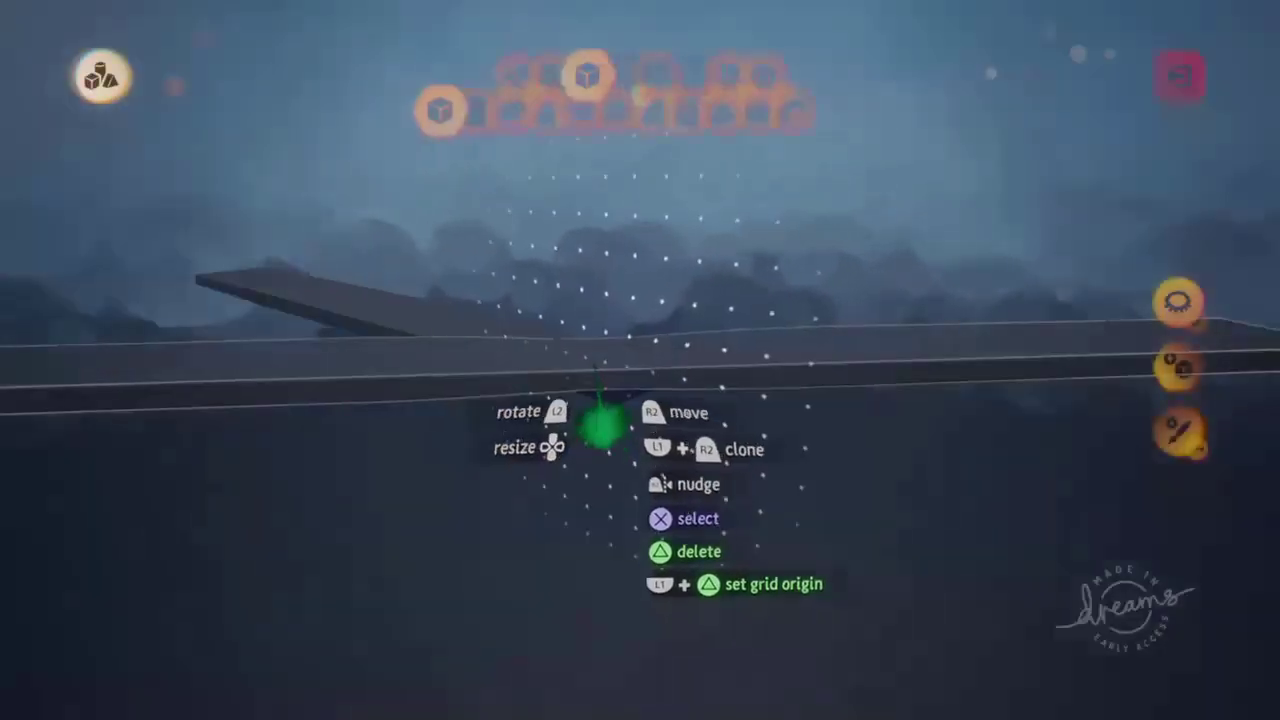
click(422, 78)
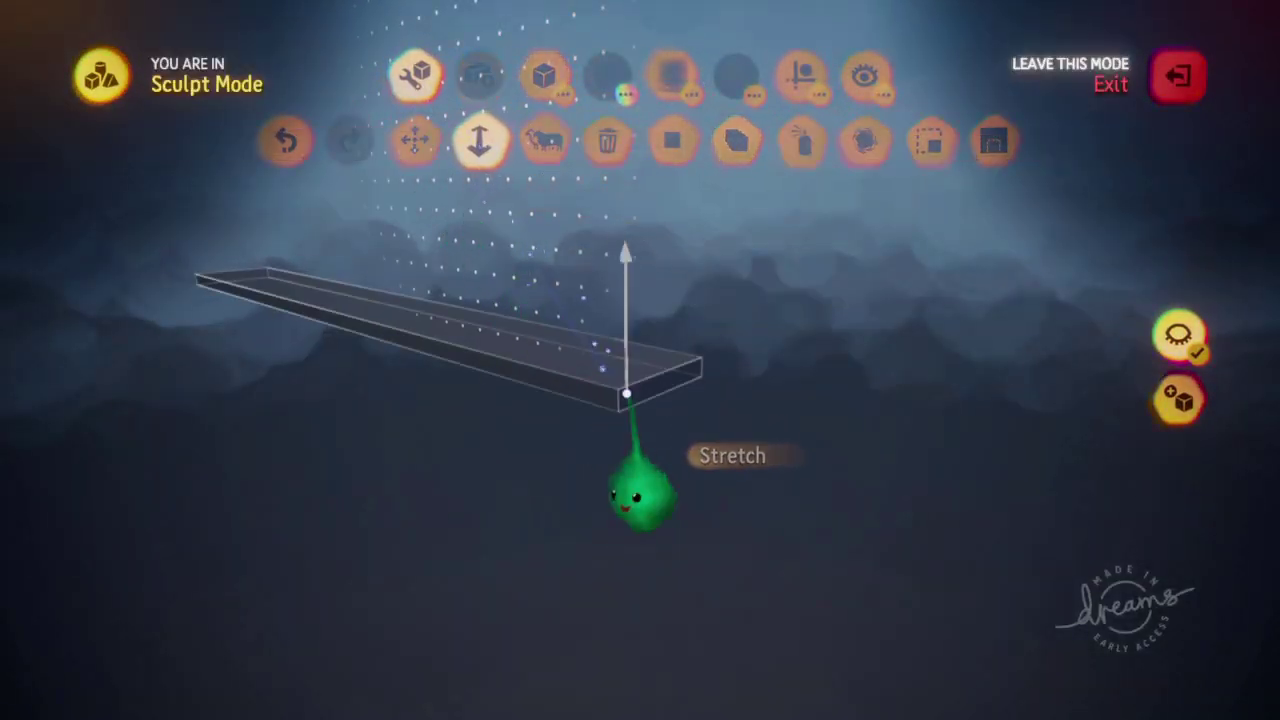
drag(626, 395, 700, 410)
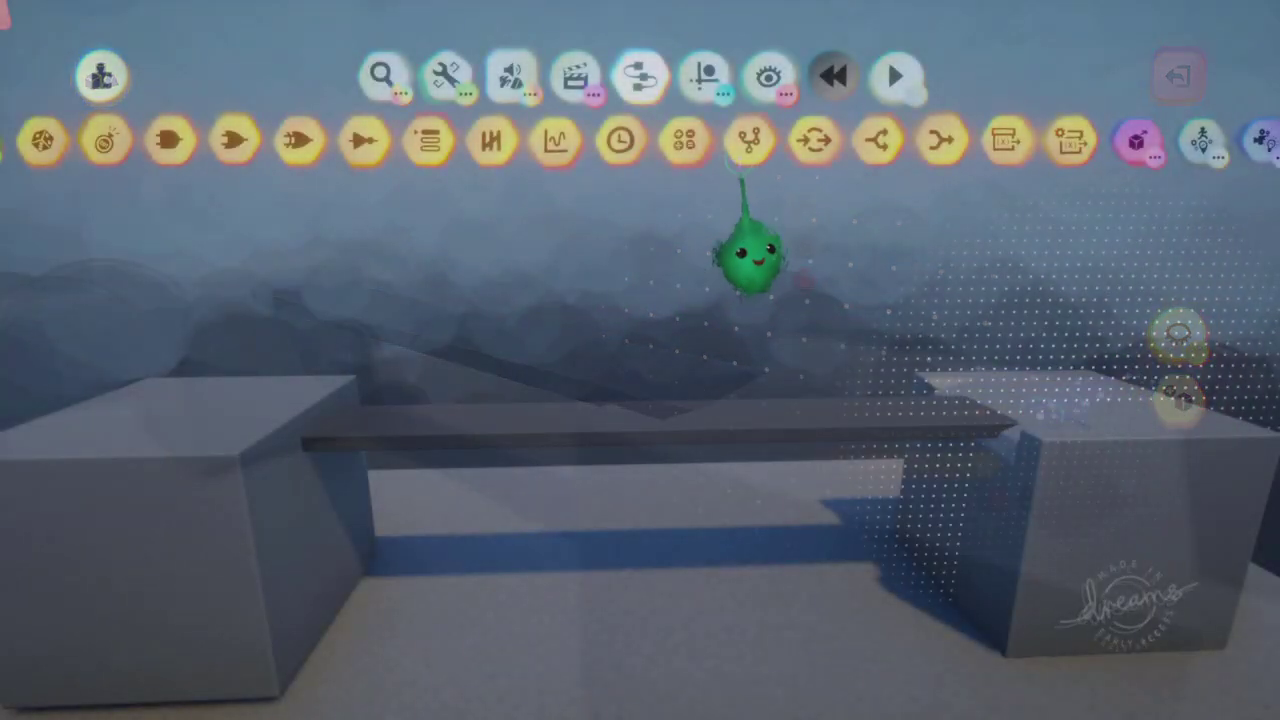
Place a microchip above the plank and stamp a keyframe on its canvas.
click(751, 141)
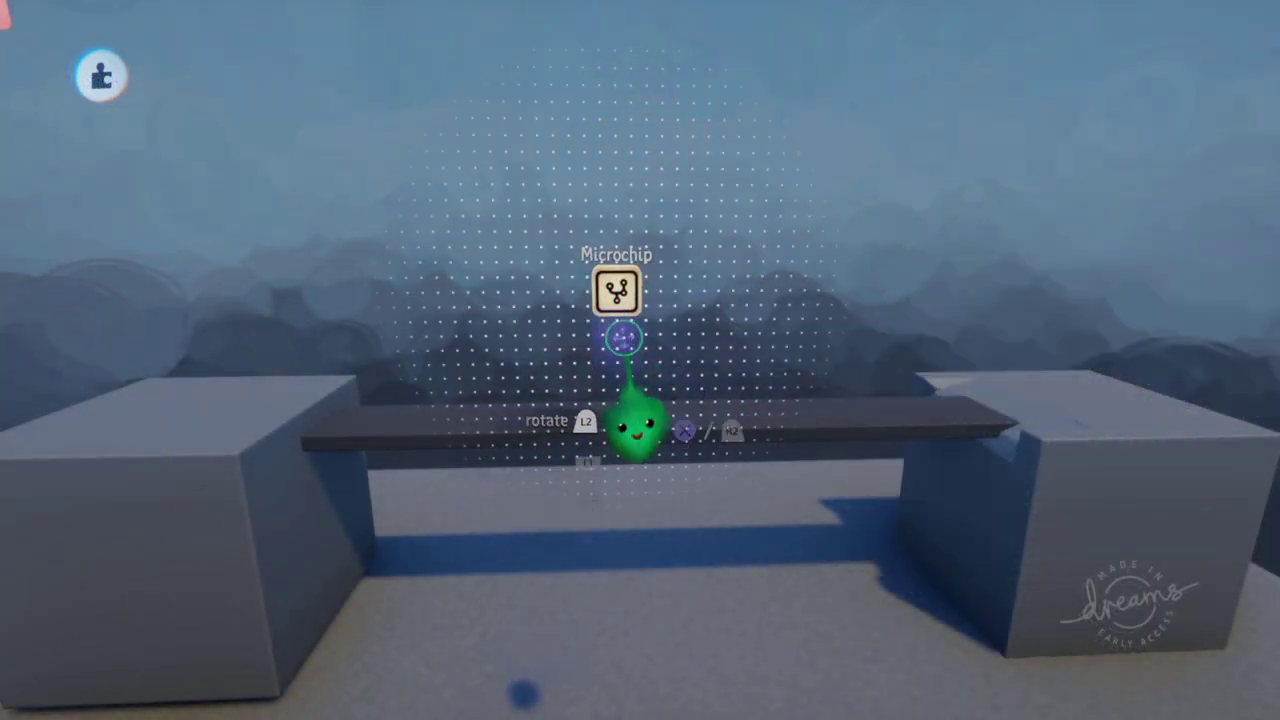
click(632, 306)
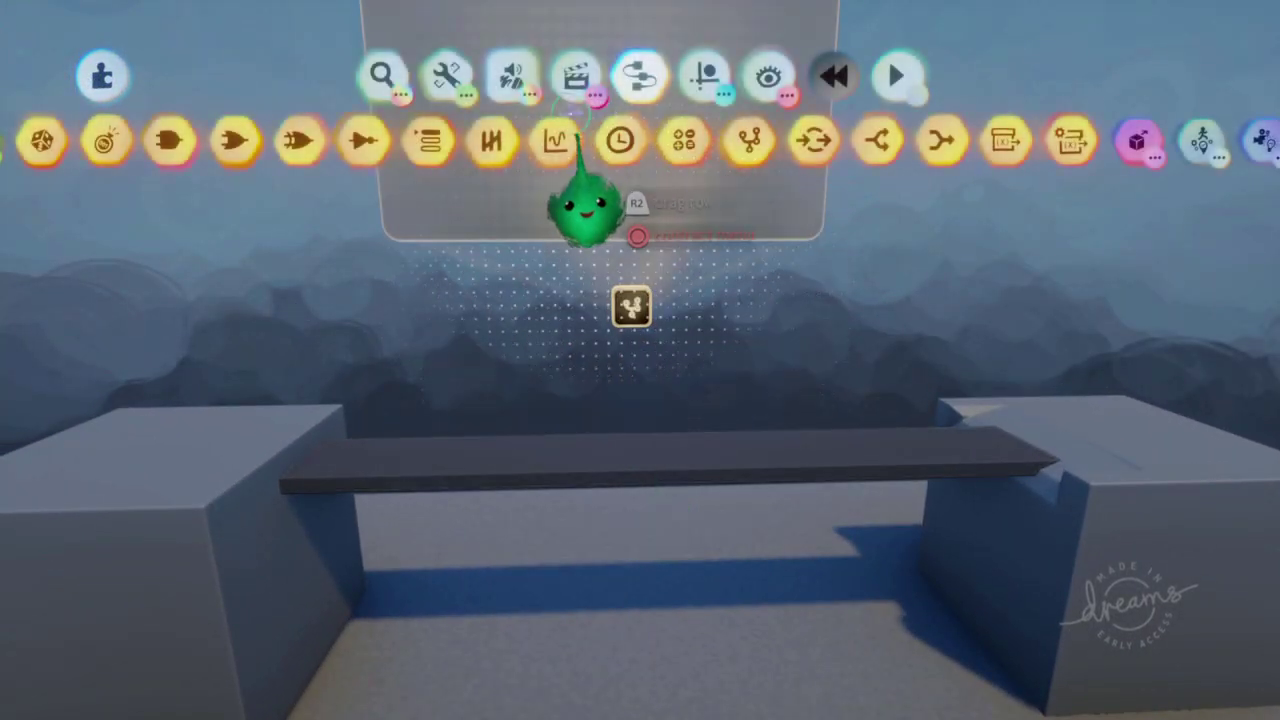
click(512, 75)
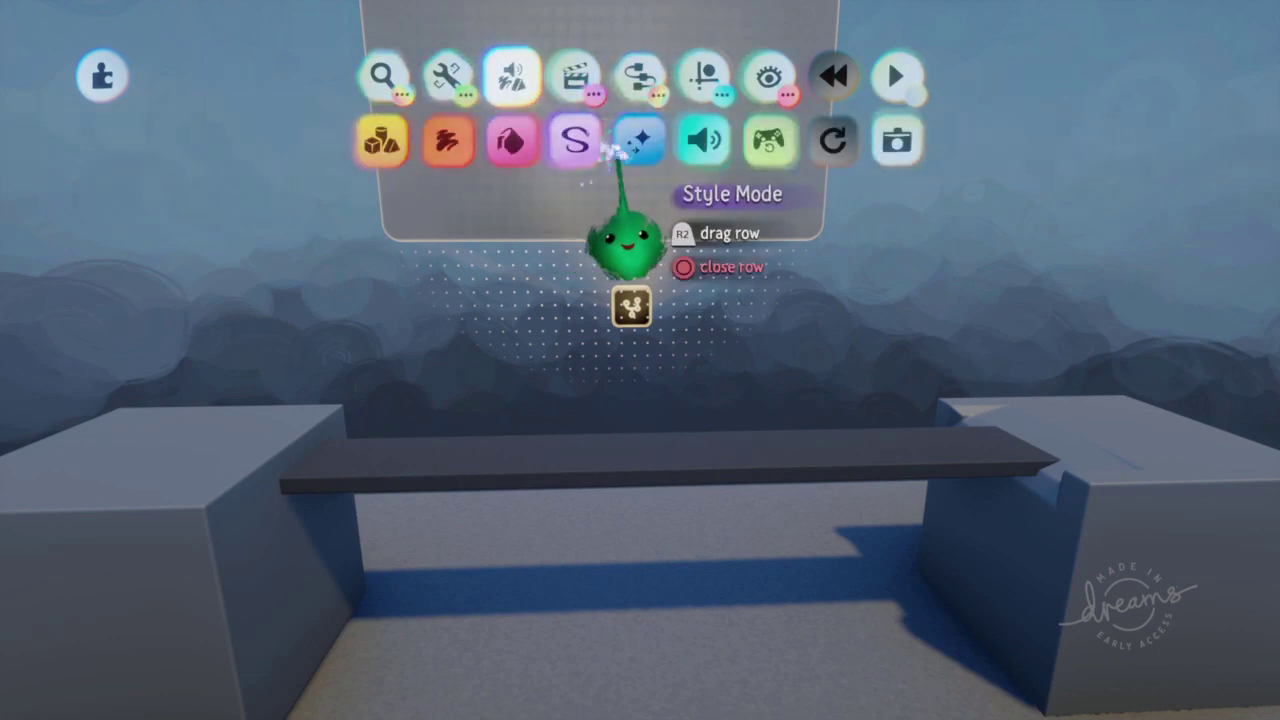
click(575, 80)
click(575, 140)
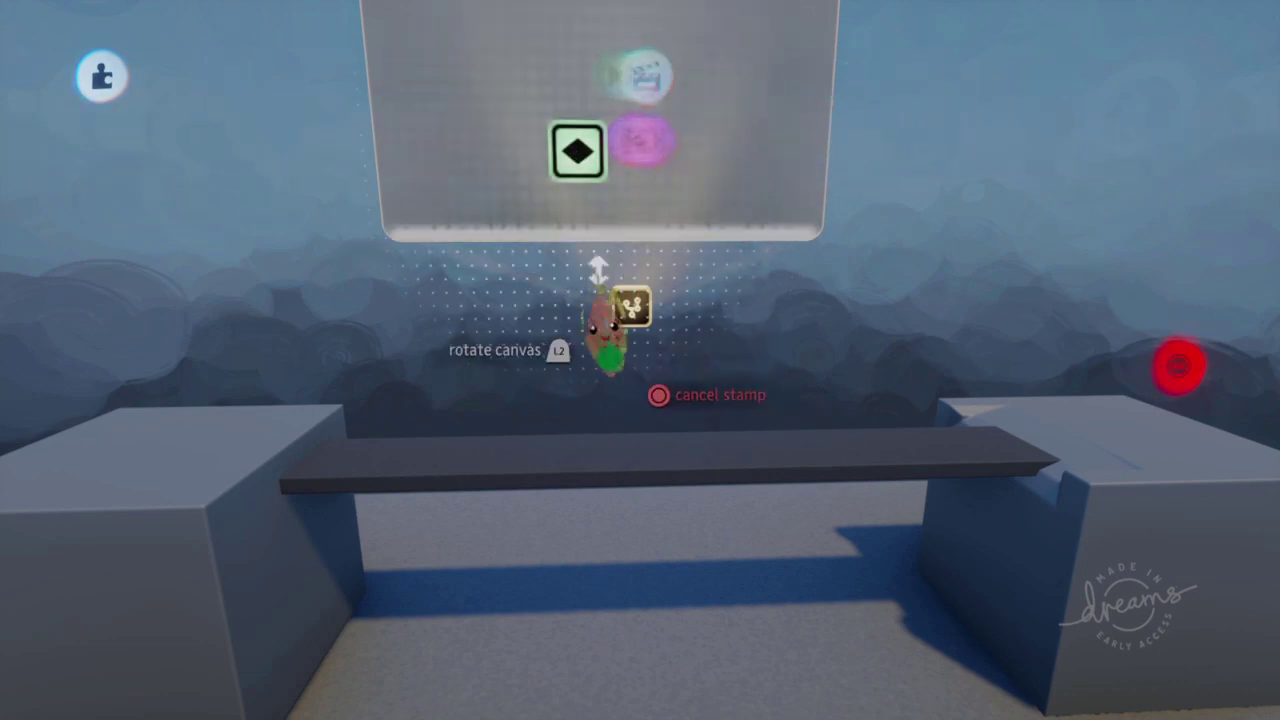
click(605, 330)
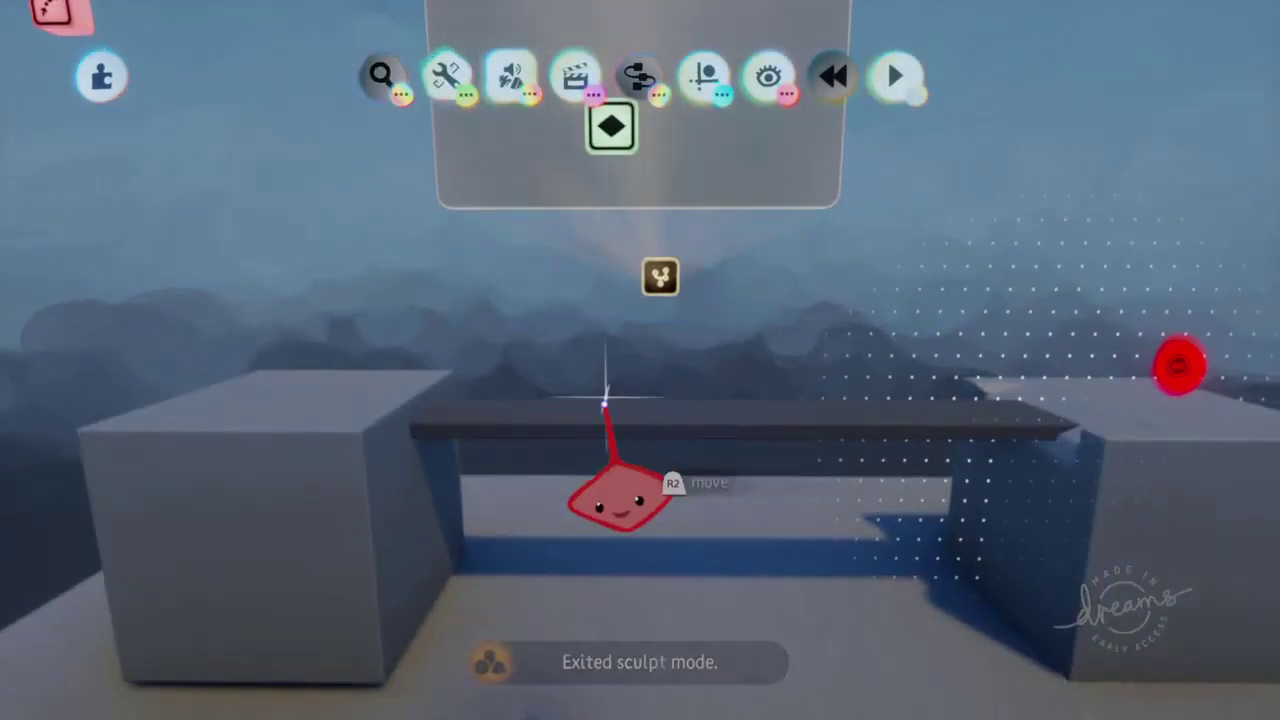
Record the plank shifted lengthwise towards the notched block in the keyframe, and stop recording.
drag(604, 404, 645, 405)
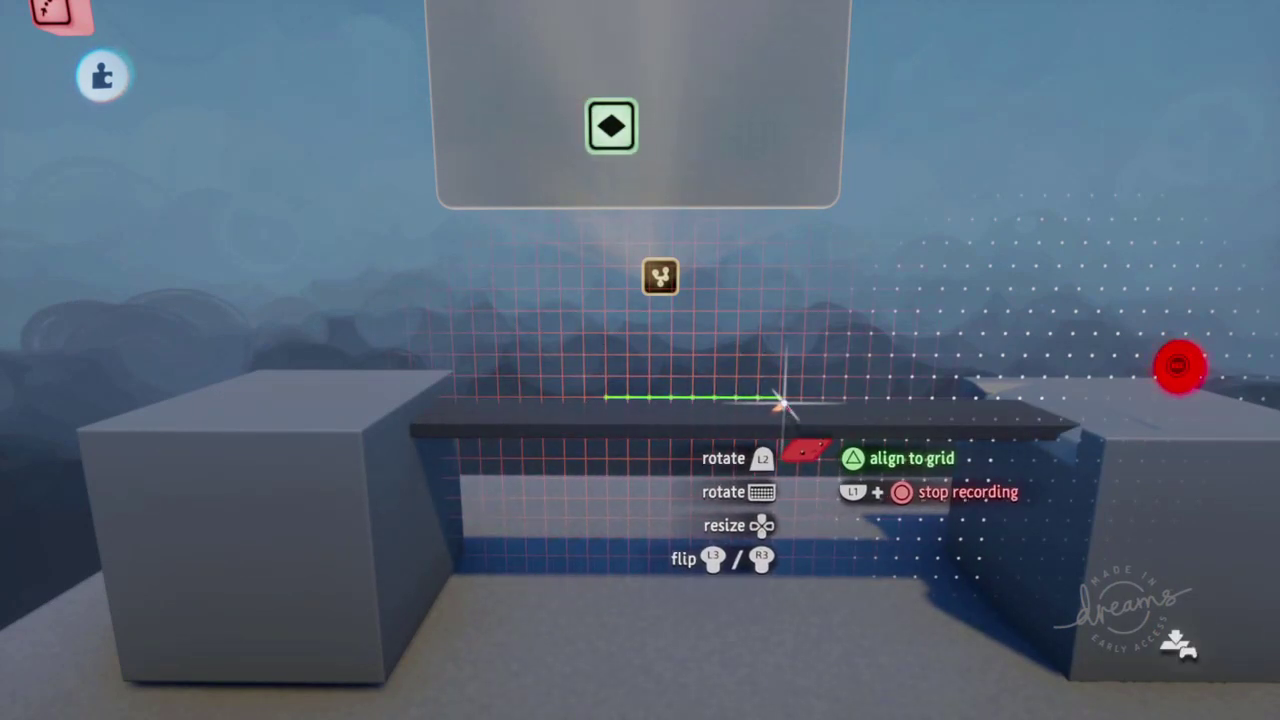
drag(784, 403, 803, 396)
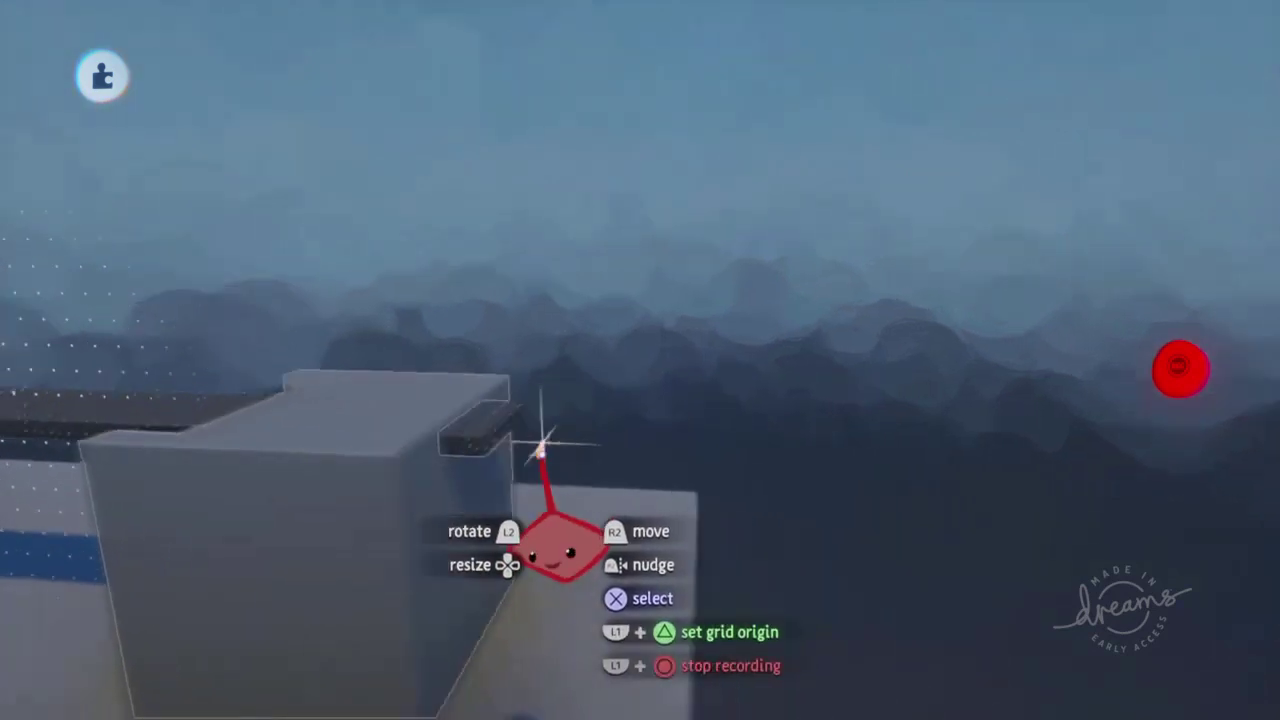
drag(471, 443, 507, 490)
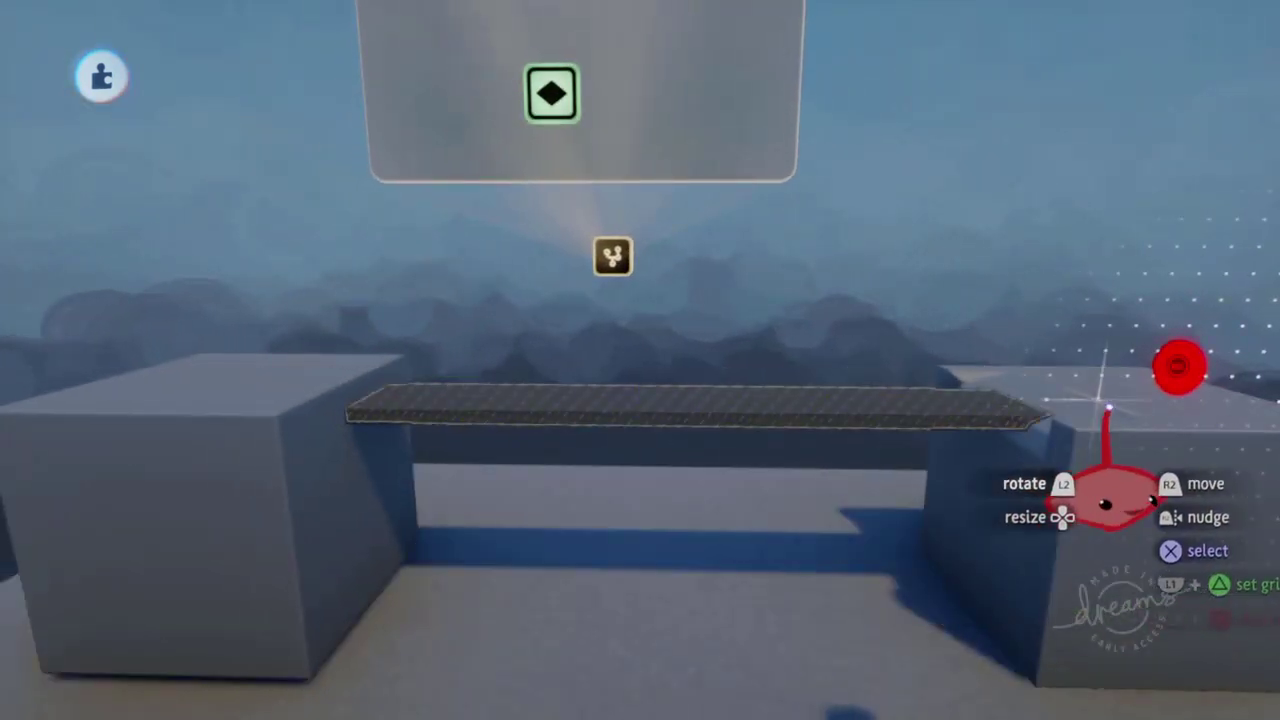
drag(1100, 491, 913, 330)
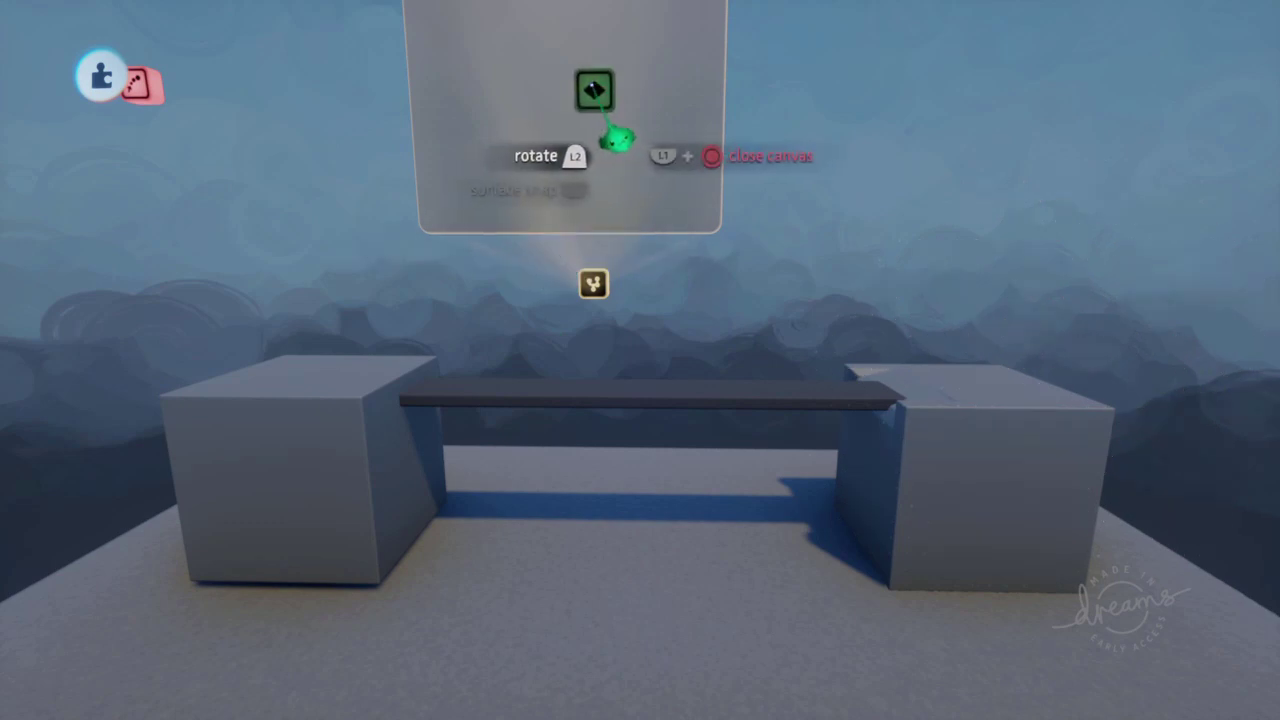
Turn off grid snap for the scene.
click(602, 98)
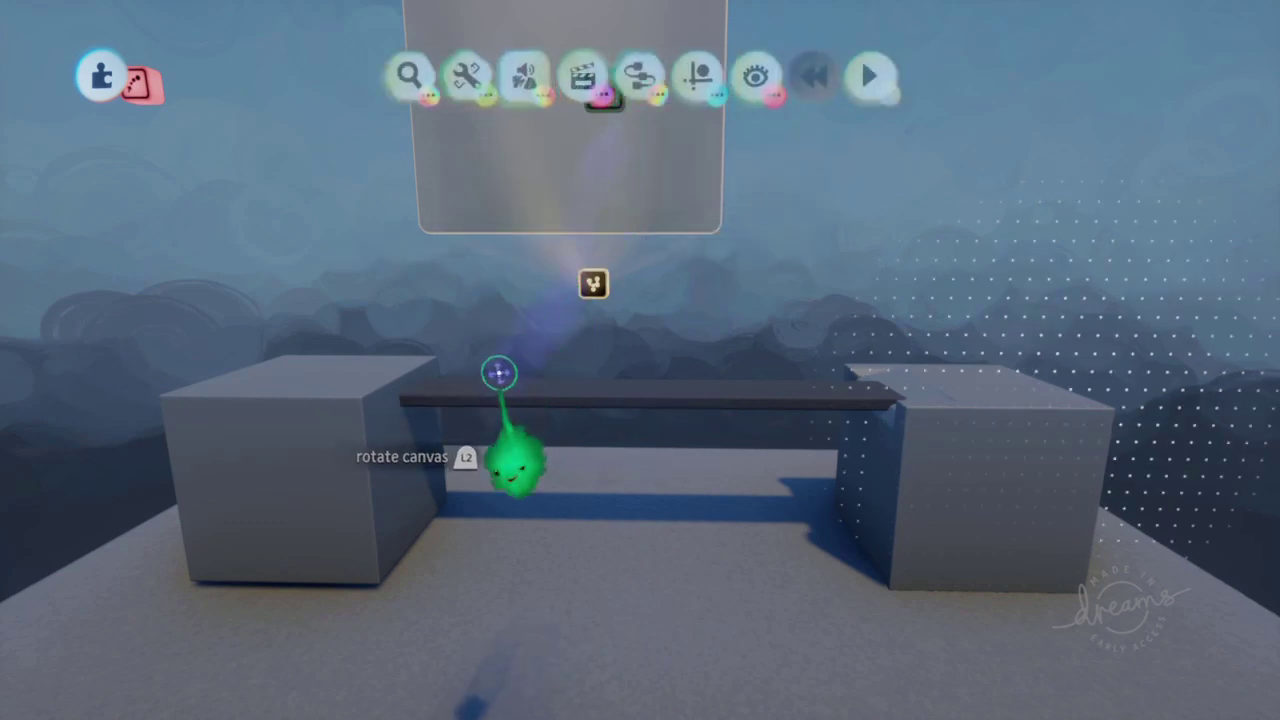
mouse_move(704, 84)
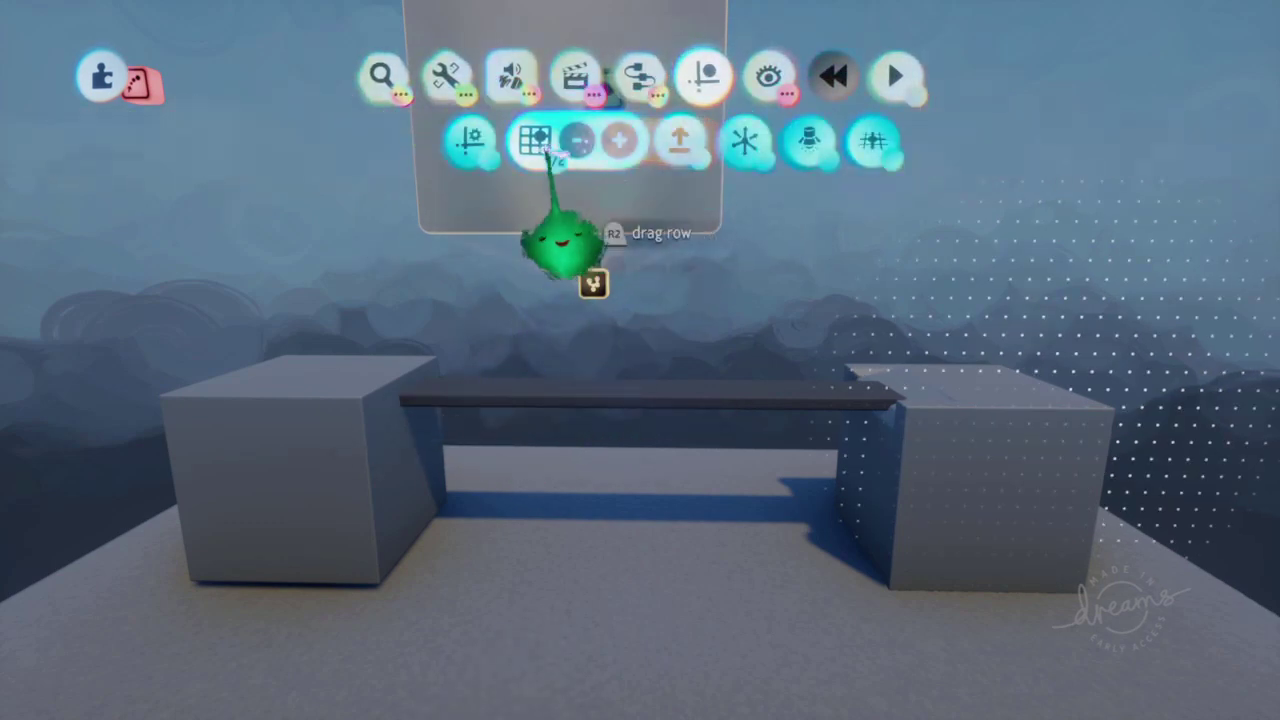
click(536, 140)
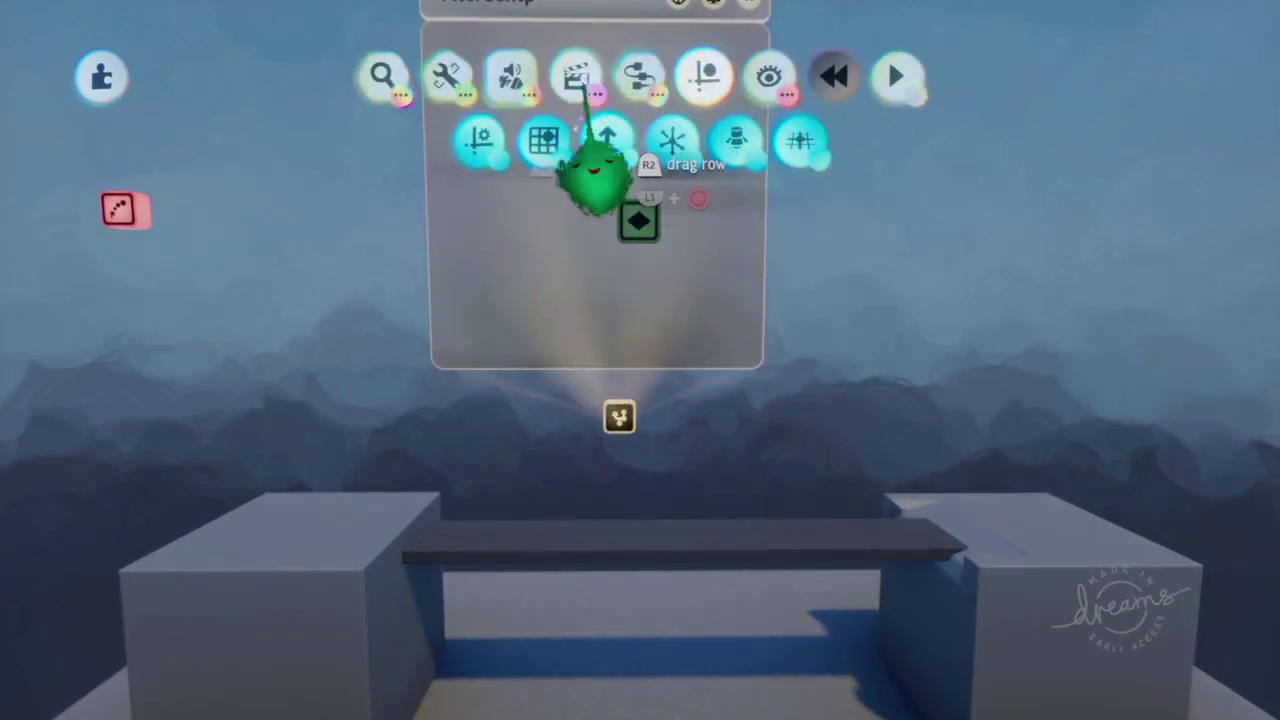
Add a timeline inside the microchip and move the recorded keyframe onto it.
click(580, 82)
click(640, 140)
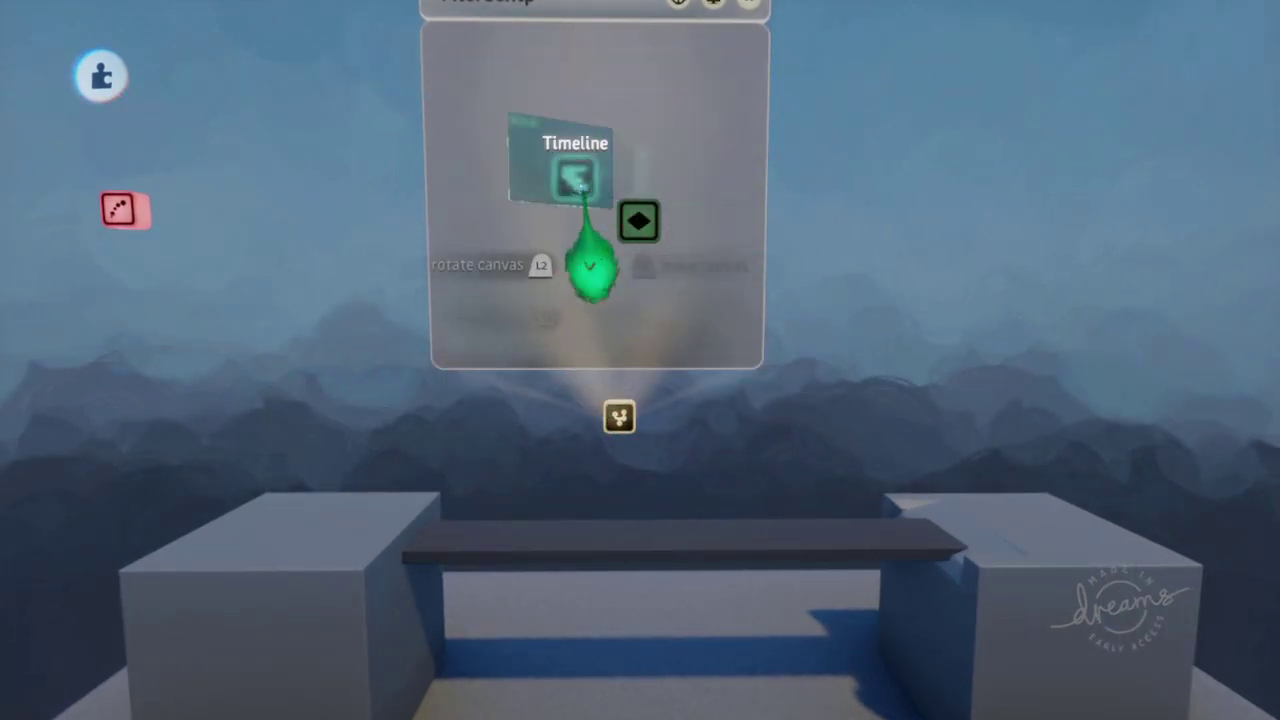
click(582, 195)
drag(638, 235, 506, 66)
middle_drag(509, 110, 562, 275)
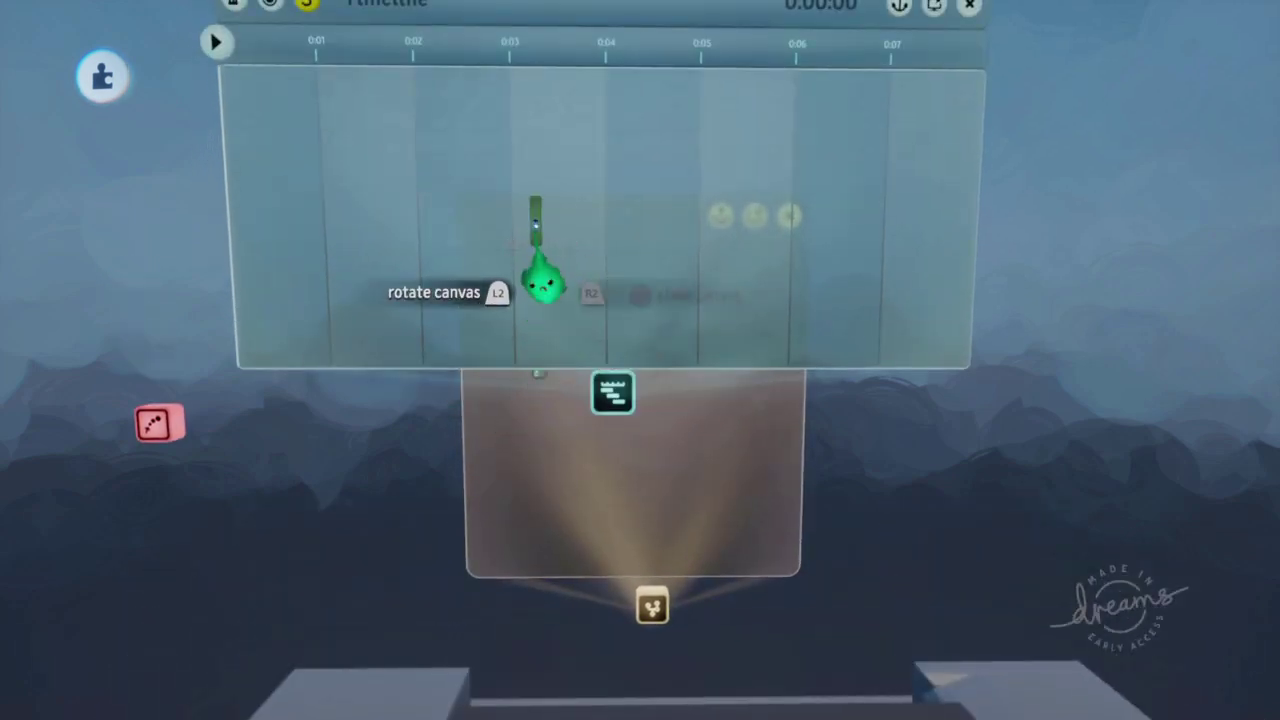
Add a second keyframe to the timeline and place the pair in one row, starting at the timeline's beginning.
click(580, 138)
click(430, 226)
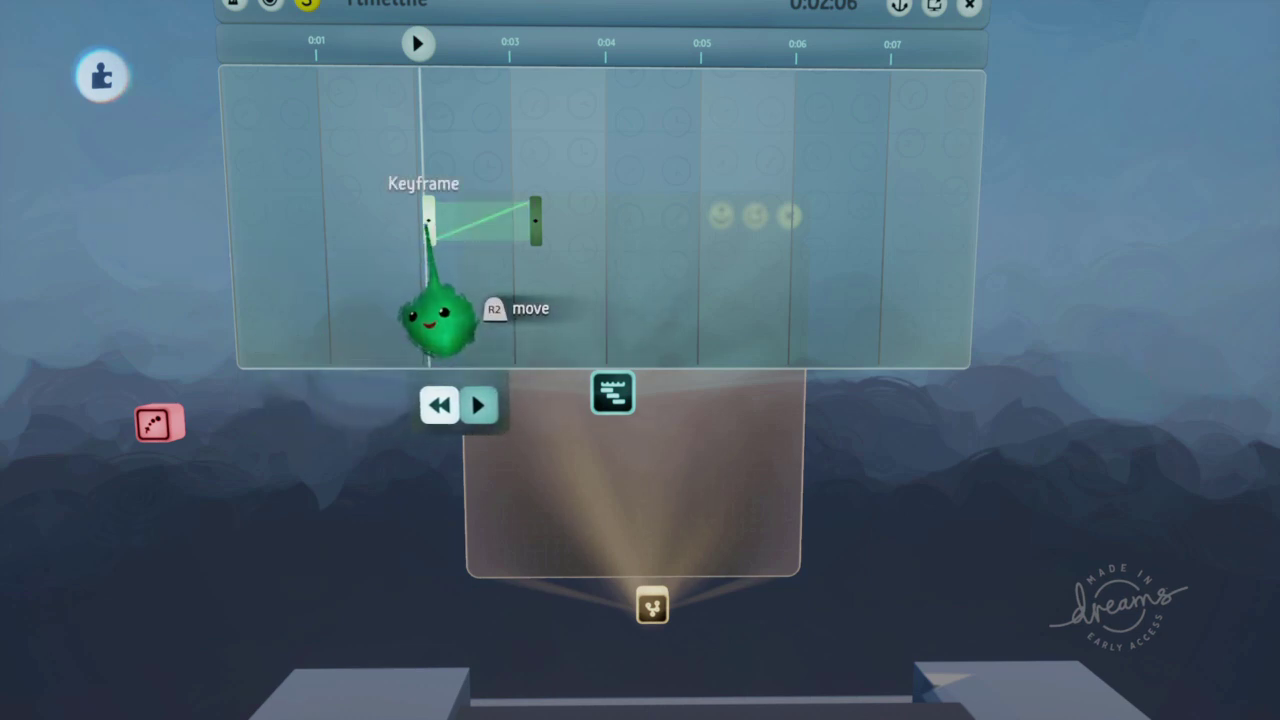
drag(322, 197, 216, 186)
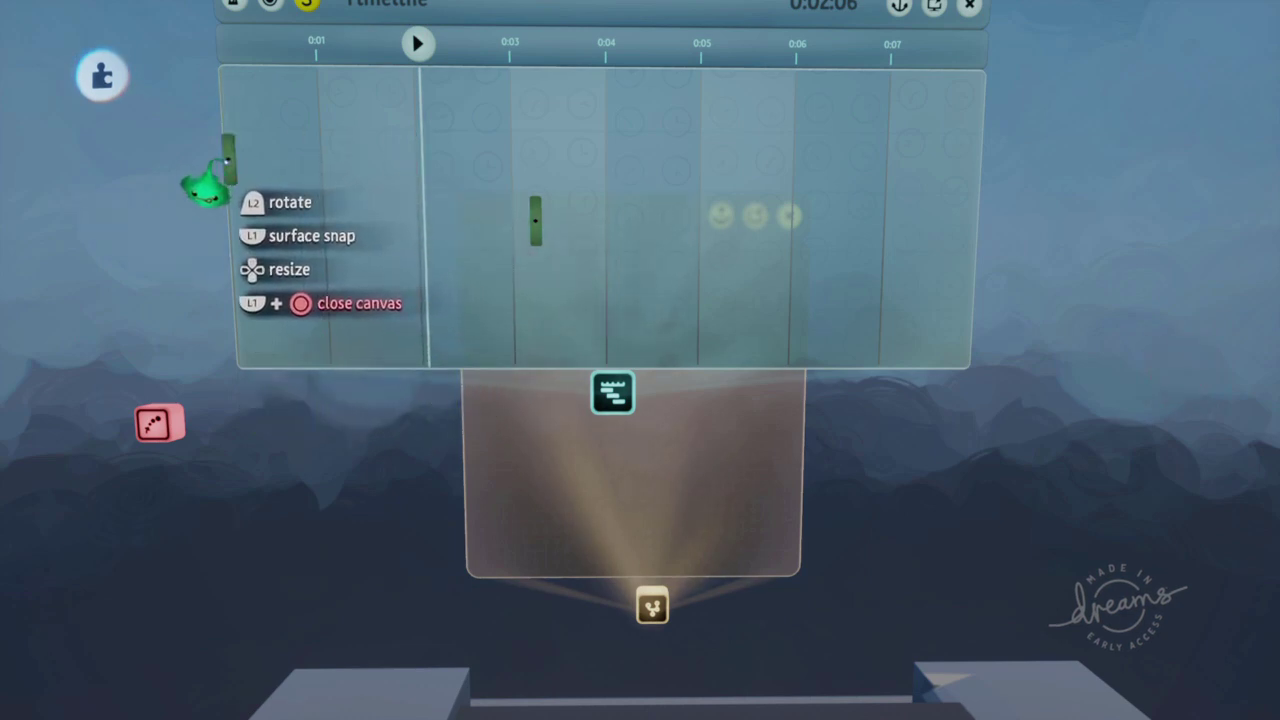
drag(535, 220, 370, 160)
Switch the timeline to a beat-based scale, bring the two keyframes close together and shrink the timeline canvas.
click(703, 60)
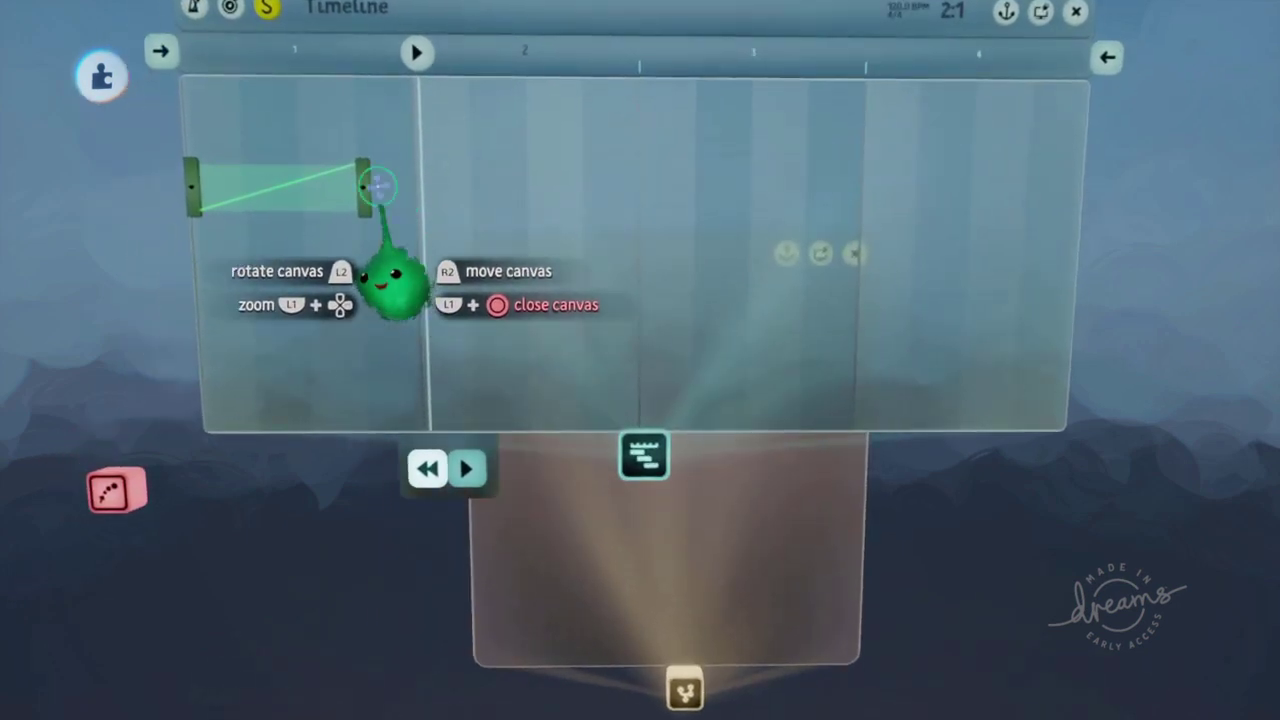
scroll(268, 210, down, 3)
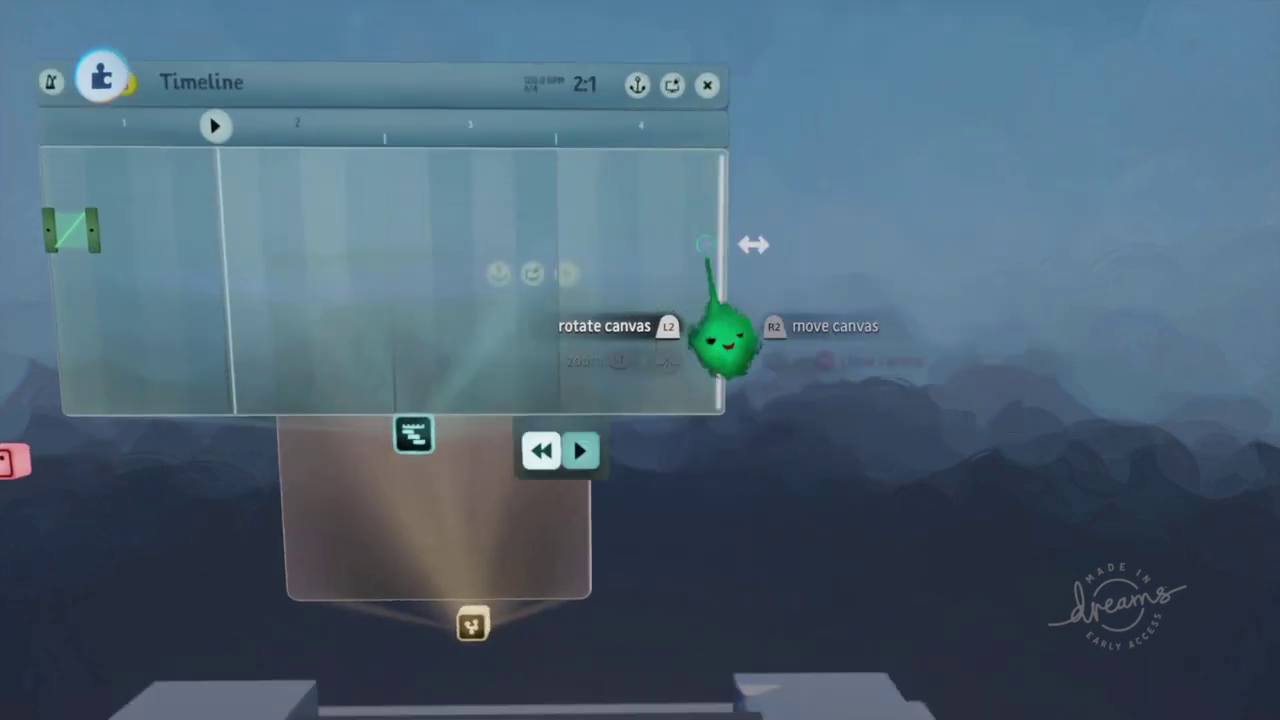
drag(709, 255, 120, 294)
scroll(680, 382, down, 3)
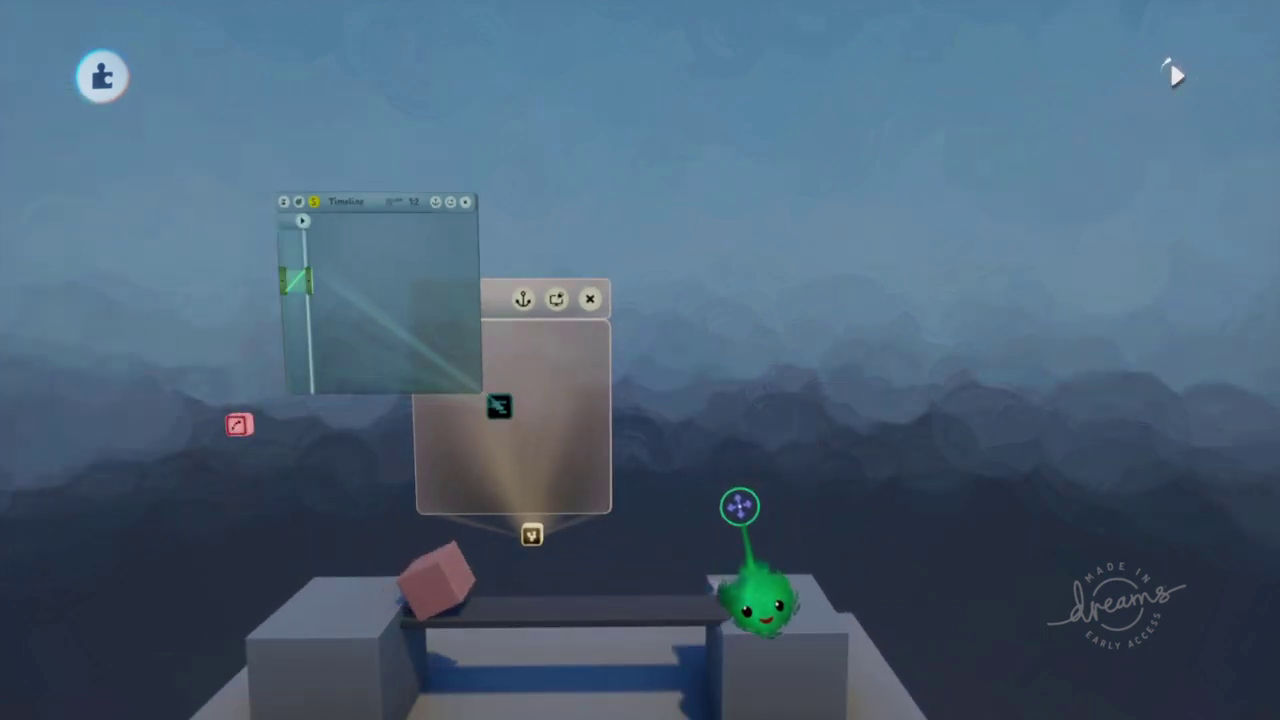
Test the scene with cubes on the plank, rewind it and set the timeline's playback mode to loop.
middle_drag(700, 548, 668, 485)
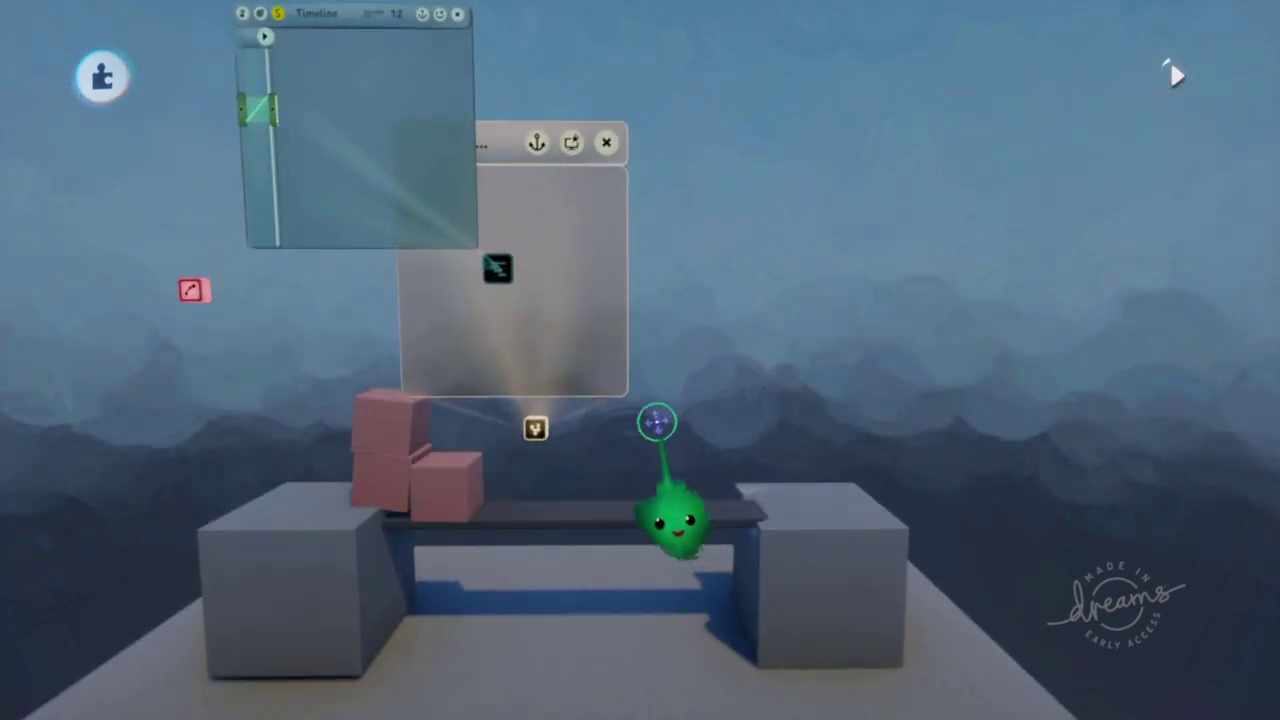
key(Left)
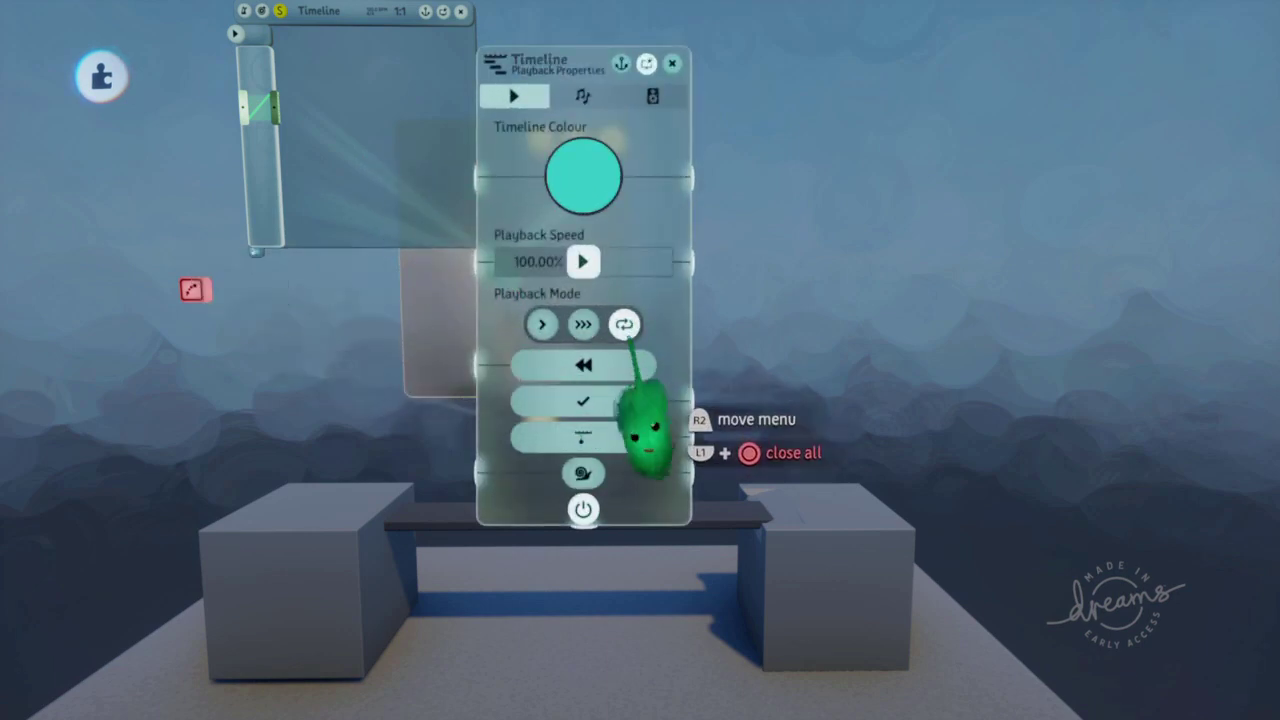
key(Escape)
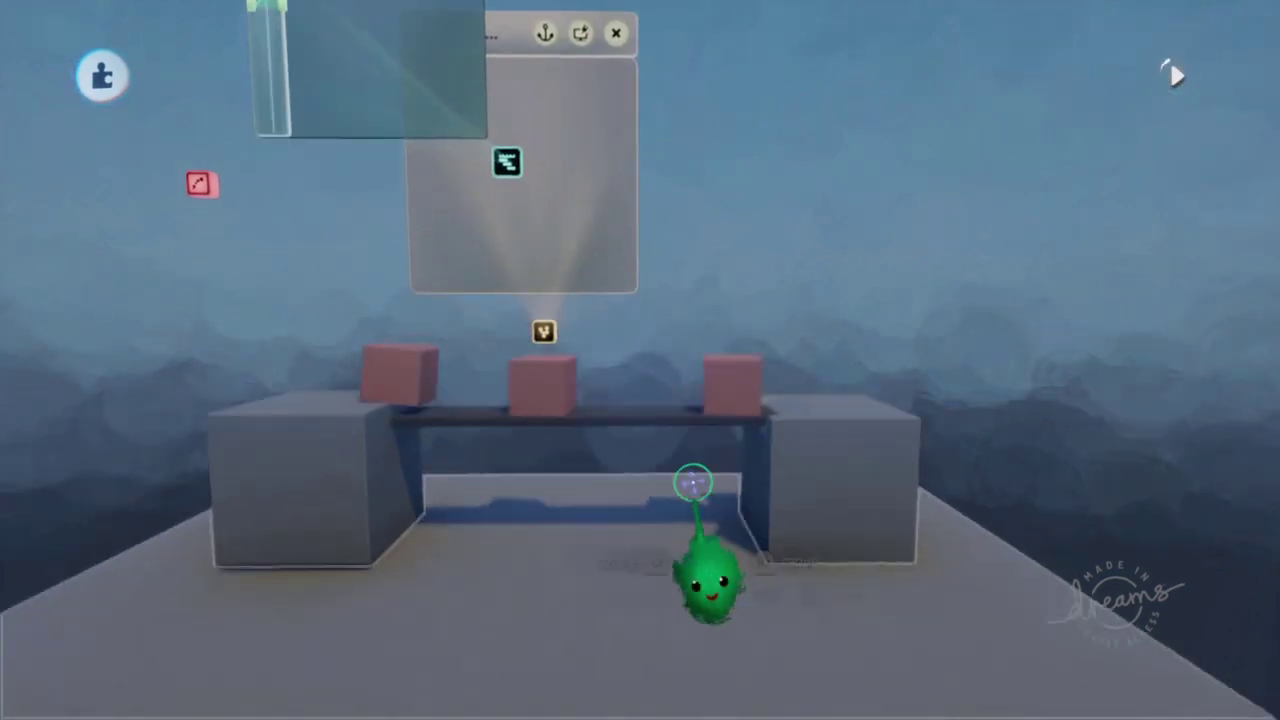
Play the scene and examine how the cubes move along the plank from near and far.
scroll(698, 510, up, 5)
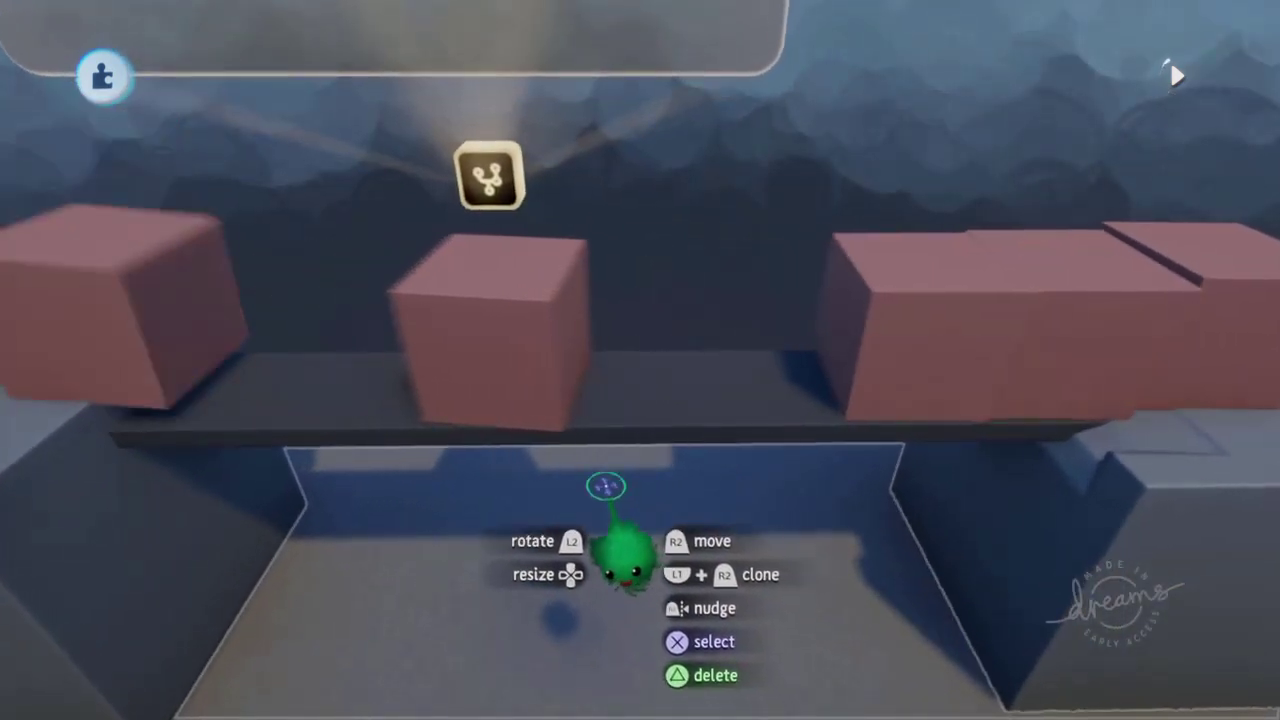
scroll(606, 486, down, 5)
scroll(564, 468, down, 5)
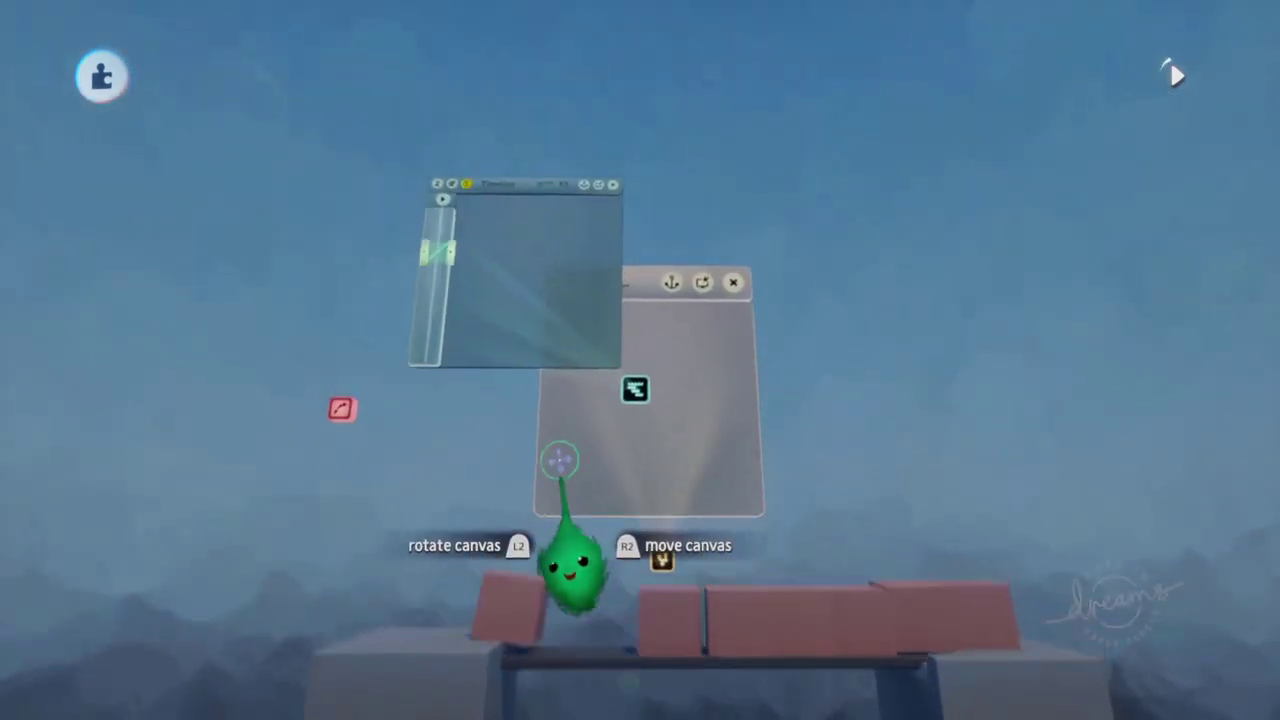
scroll(558, 400, up, 5)
middle_drag(531, 166, 638, 468)
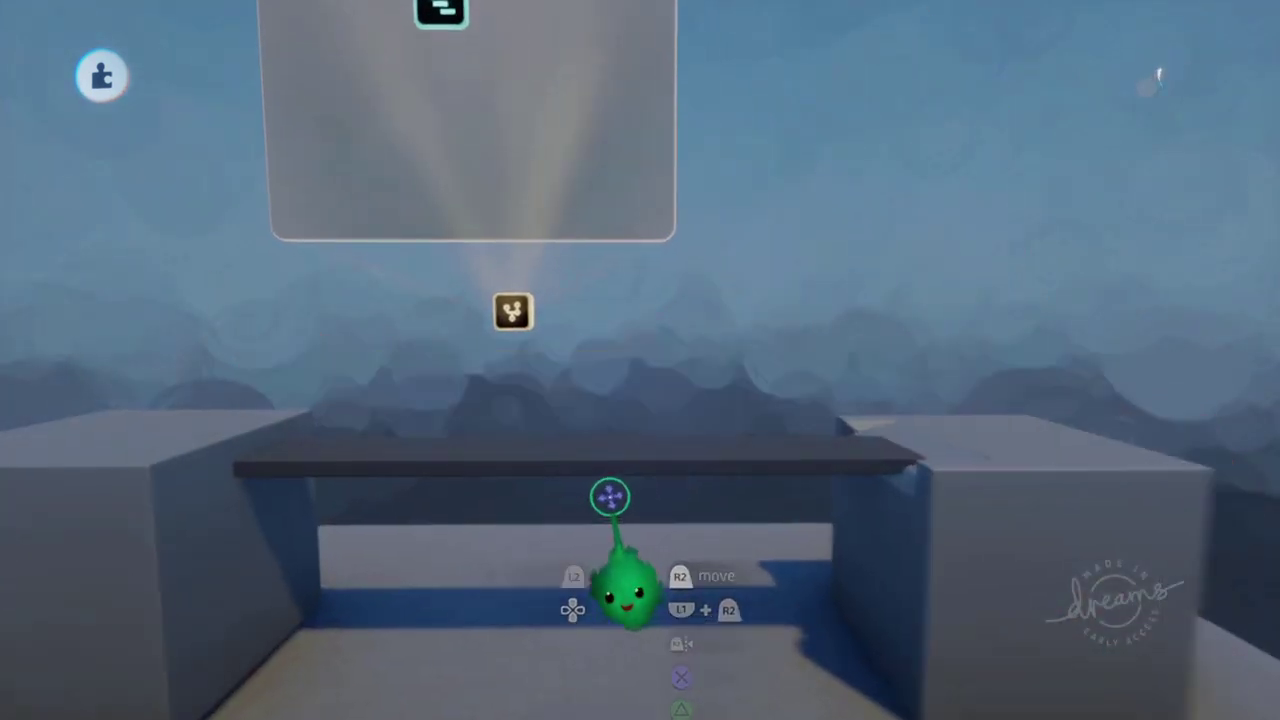
Try a white spray-painted spot on the plank during playback, rewind the scene and undo the paint.
scroll(609, 497, up, 3)
click(592, 489)
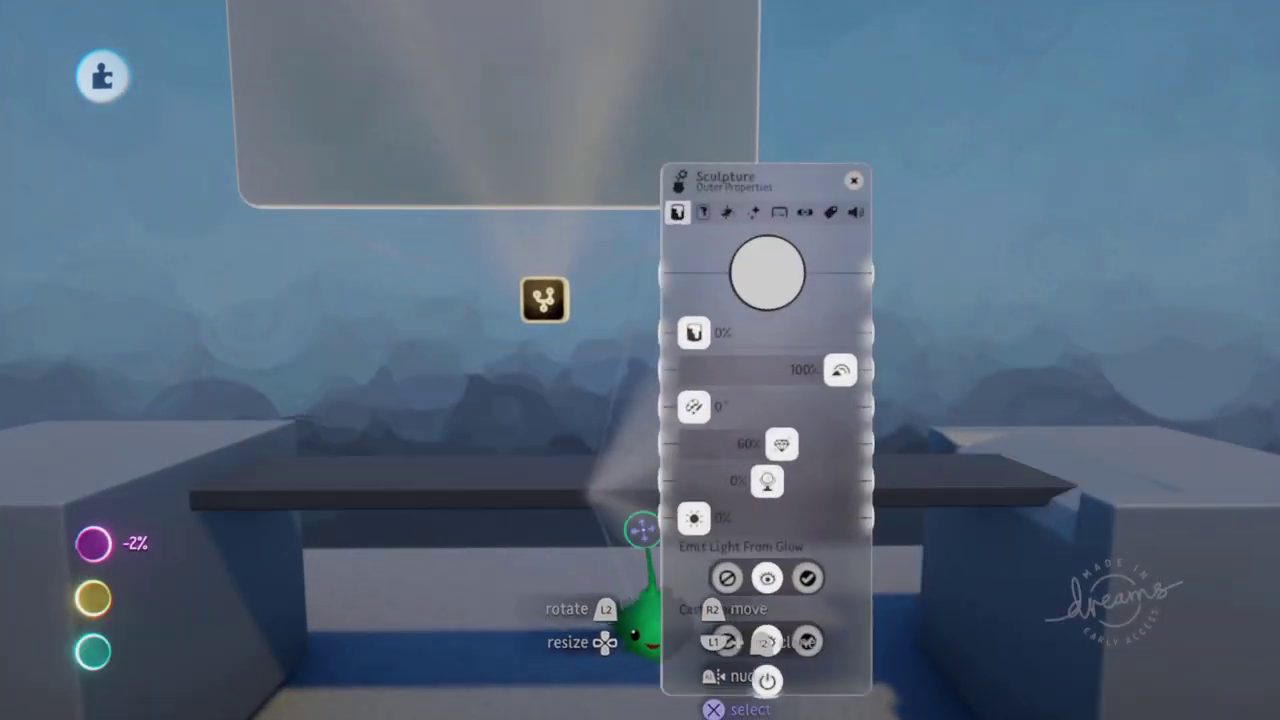
key(Escape)
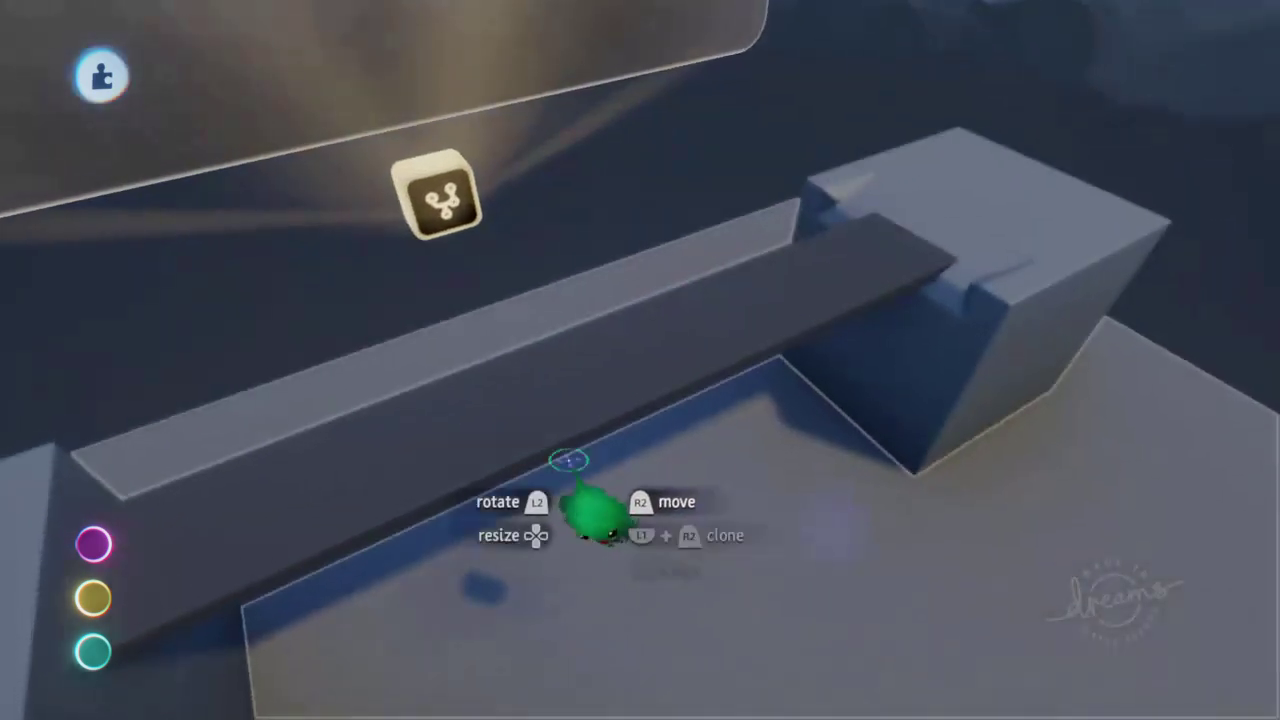
click(560, 455)
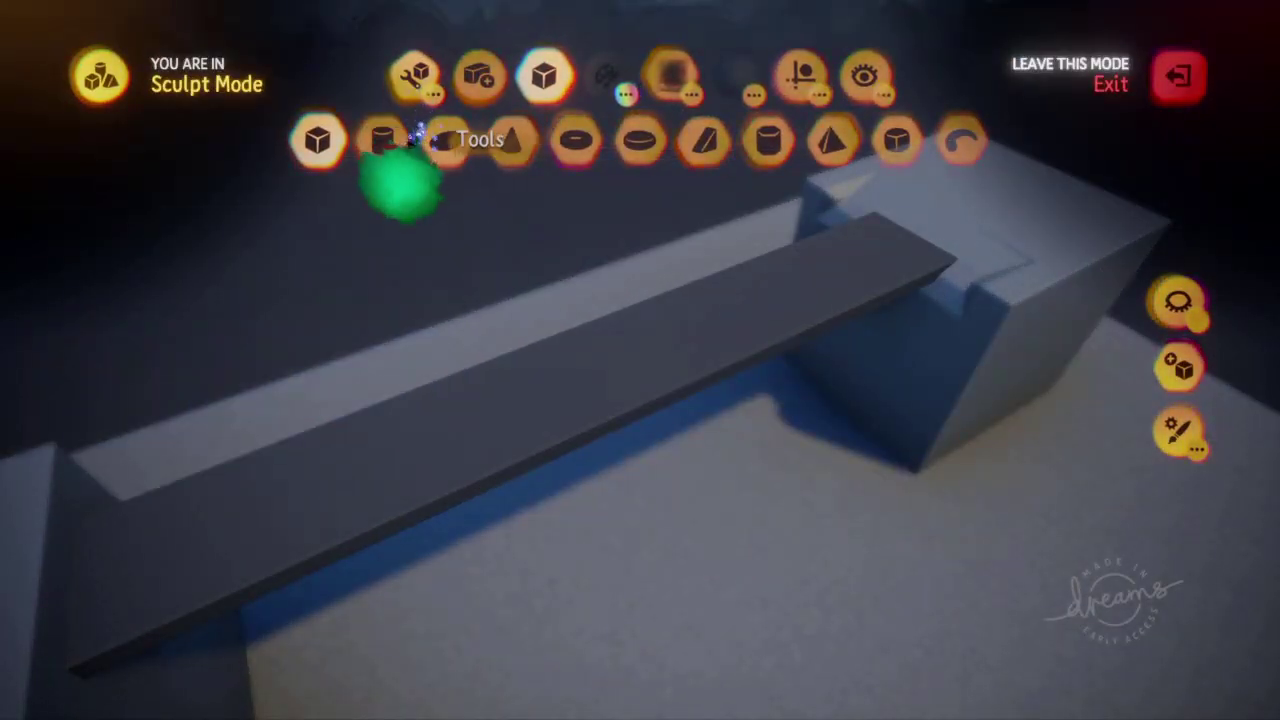
key(Escape)
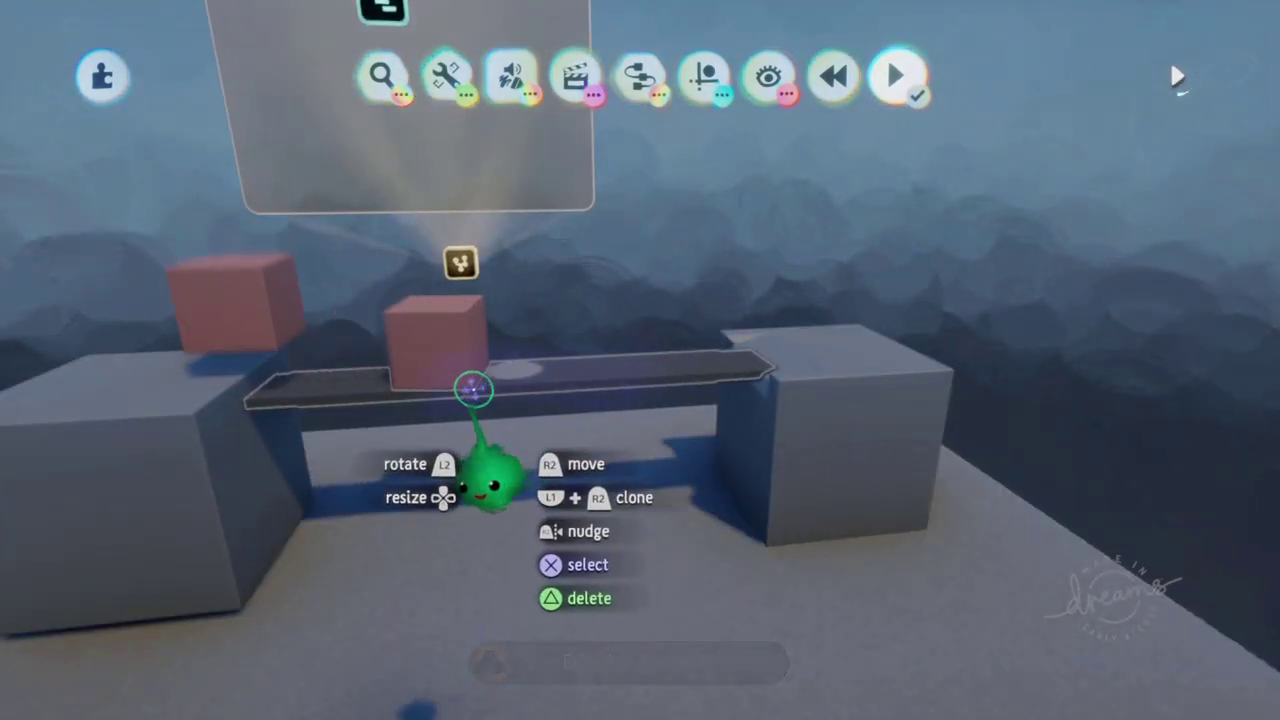
key(Left)
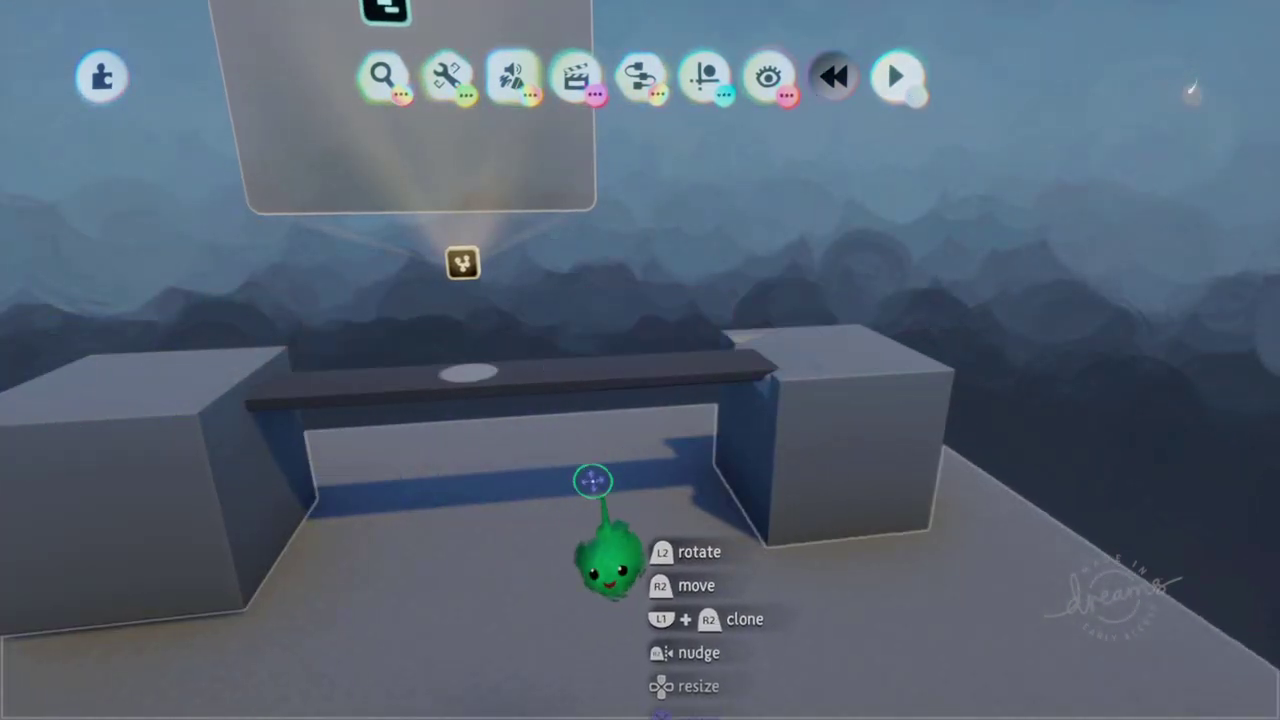
key(ctrl+z)
Turn on Grid Snap and edit the second keyframe so the plank sits two grid squares further towards the right-hand block.
click(705, 77)
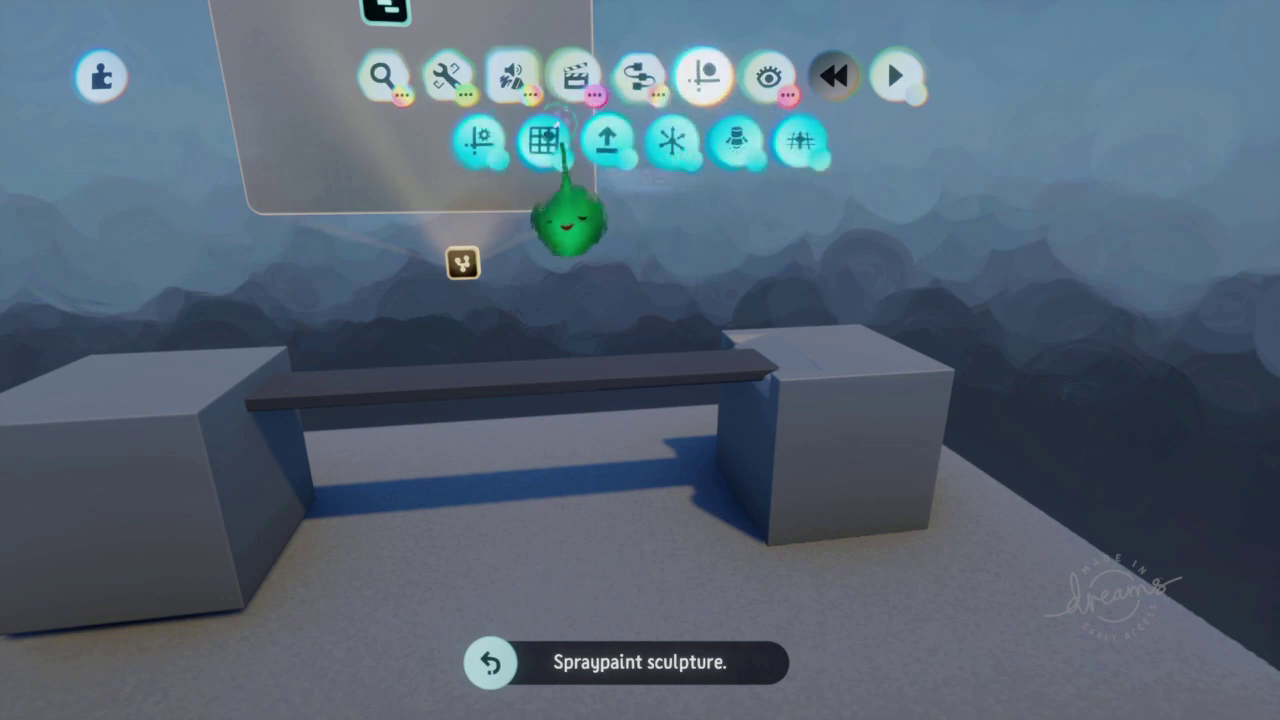
click(545, 140)
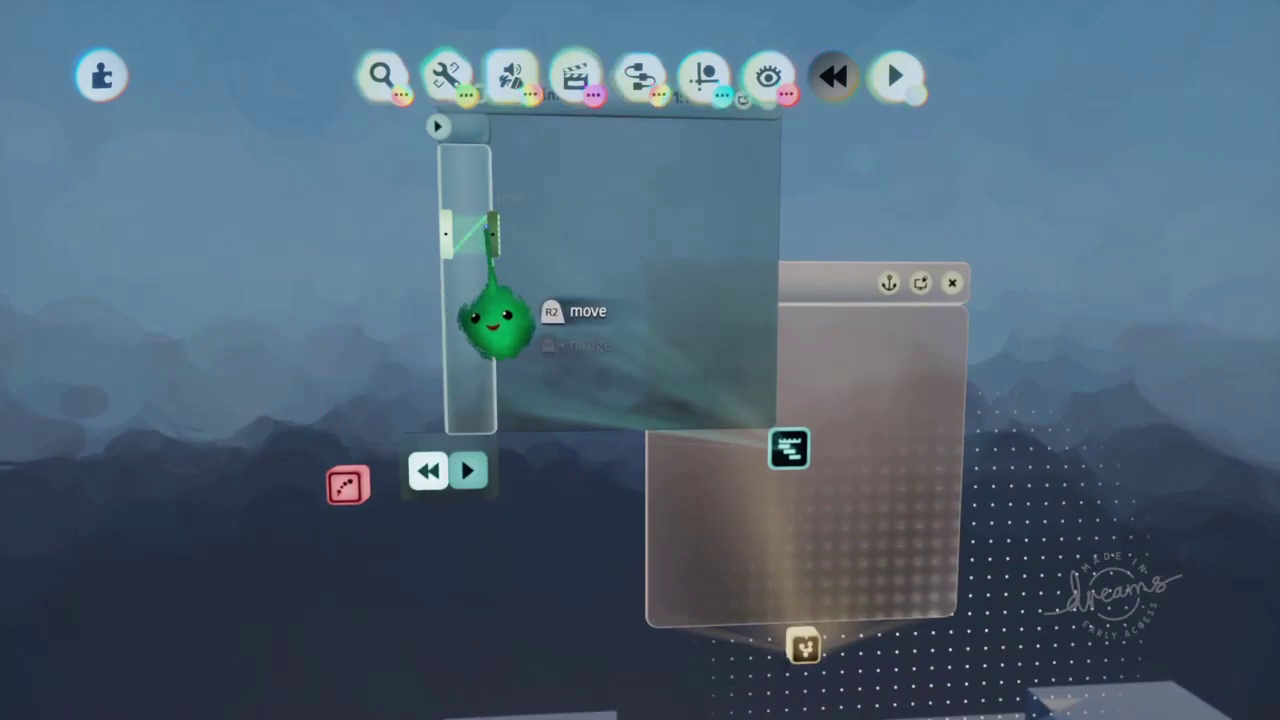
click(487, 228)
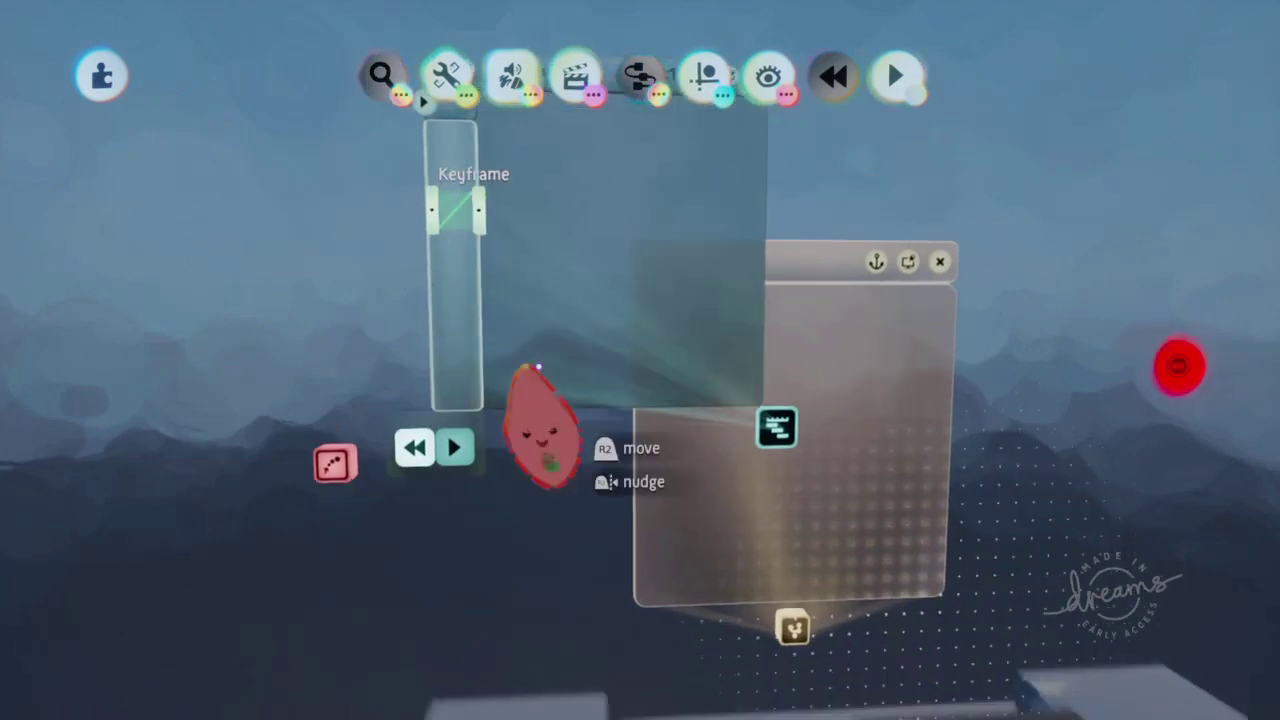
middle_drag(621, 440, 628, 410)
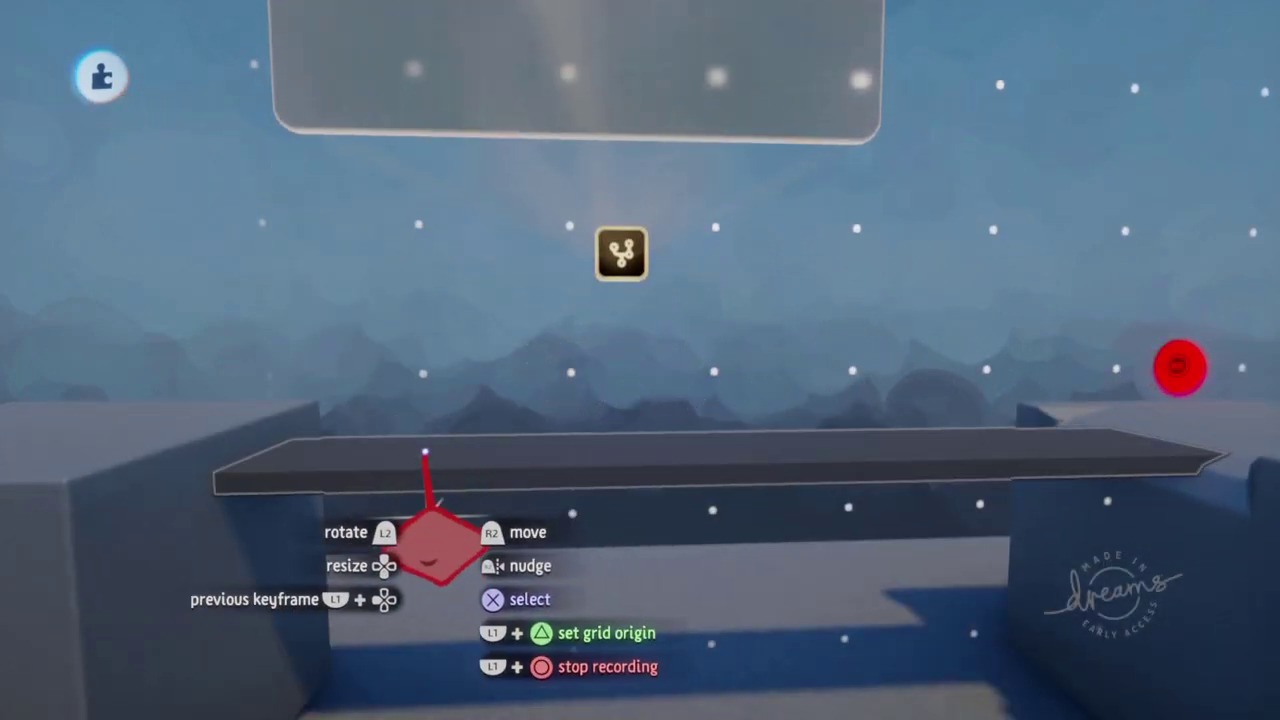
scroll(446, 477, down, 5)
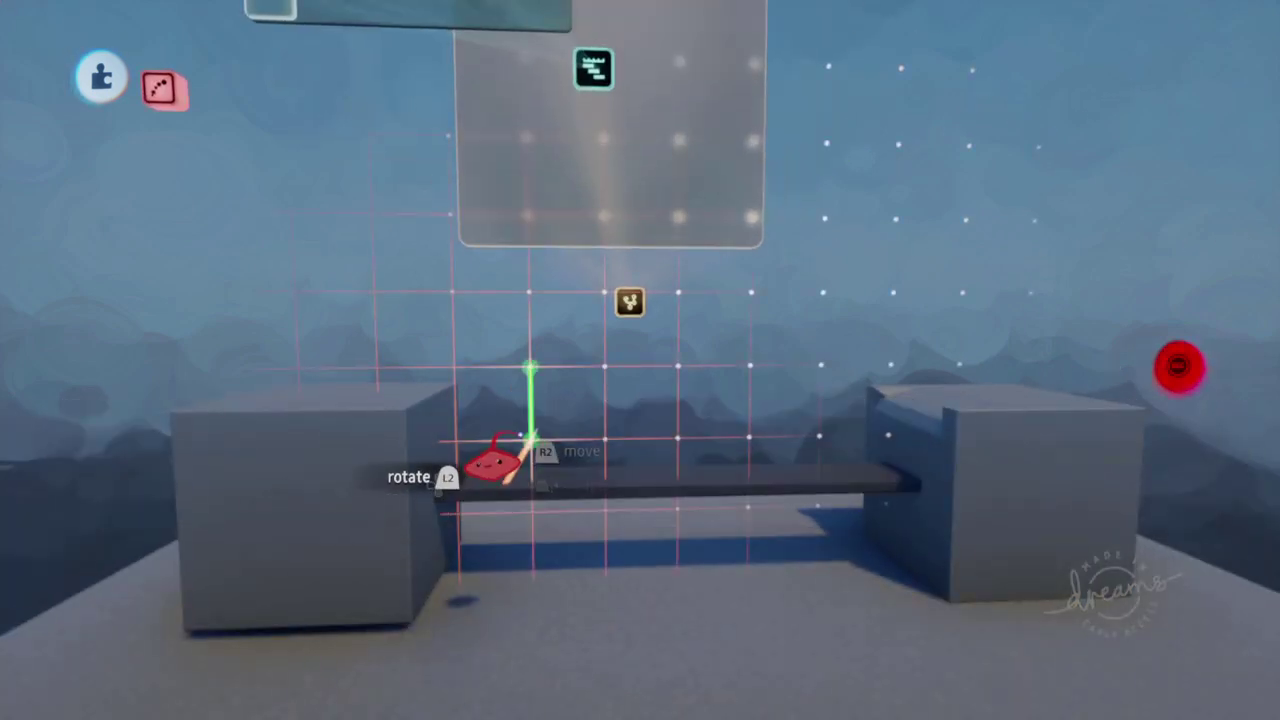
middle_drag(497, 440, 355, 537)
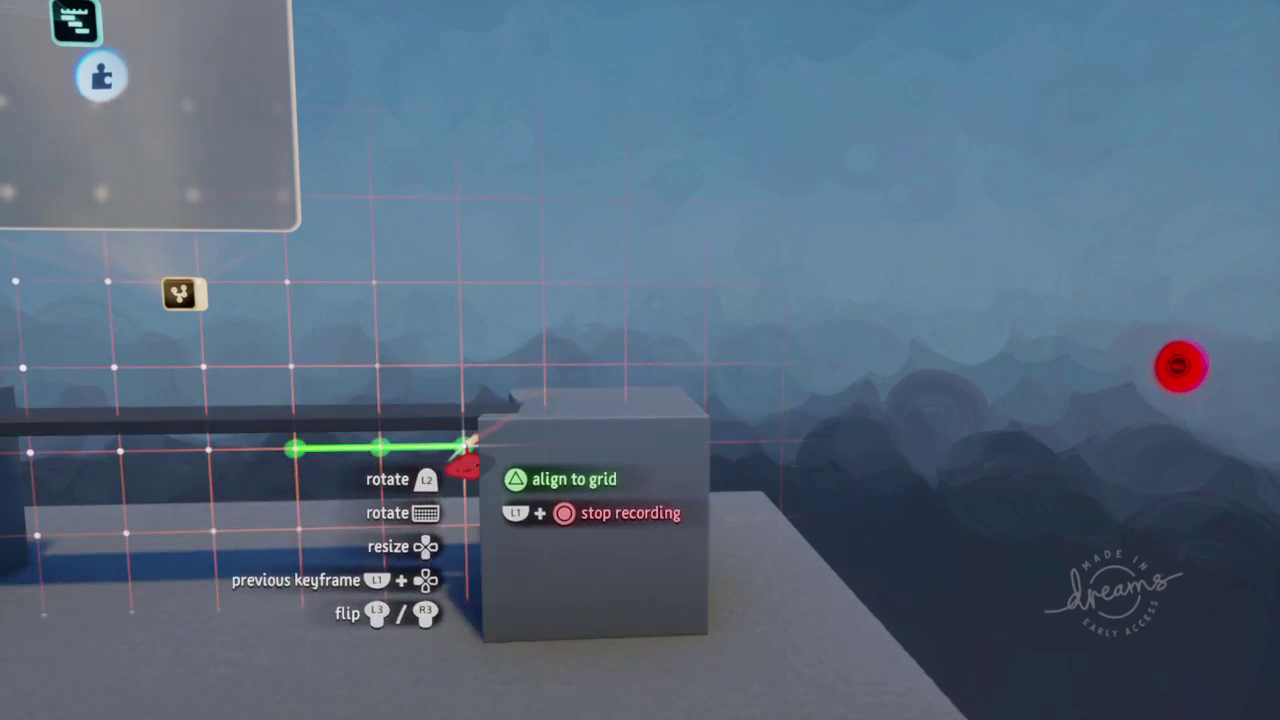
drag(466, 445, 472, 446)
middle_drag(472, 446, 506, 520)
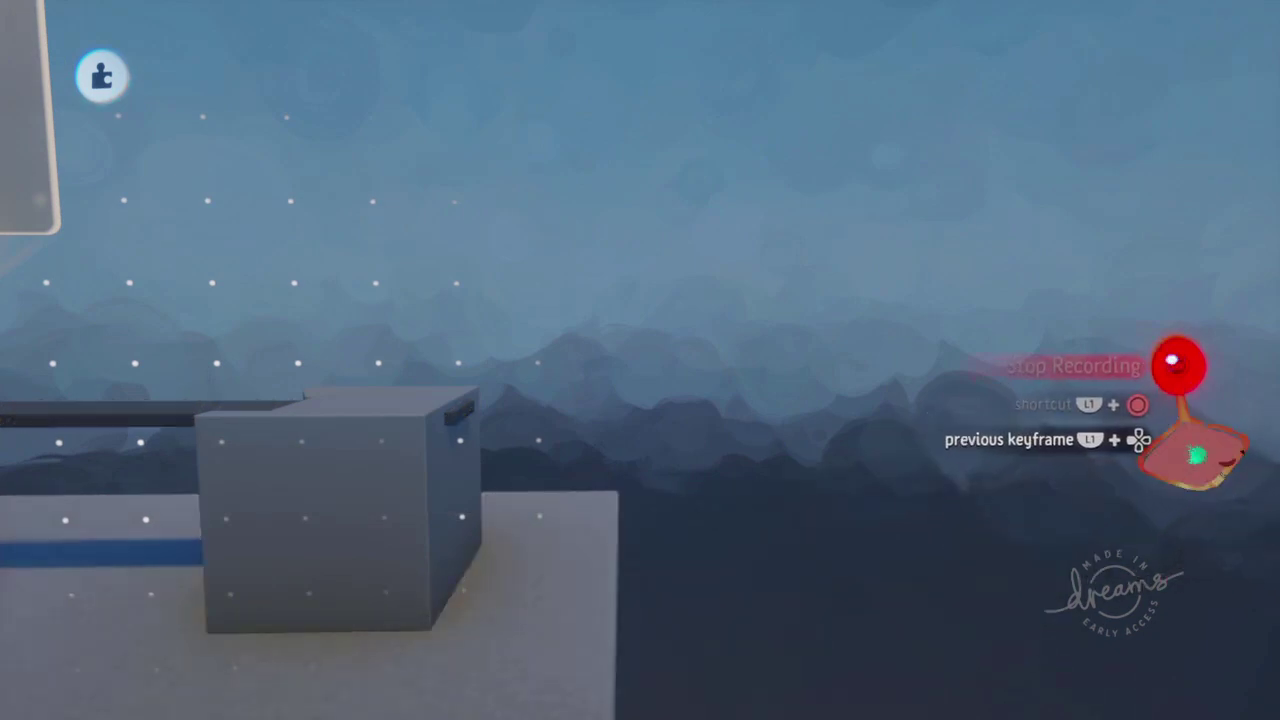
click(1178, 365)
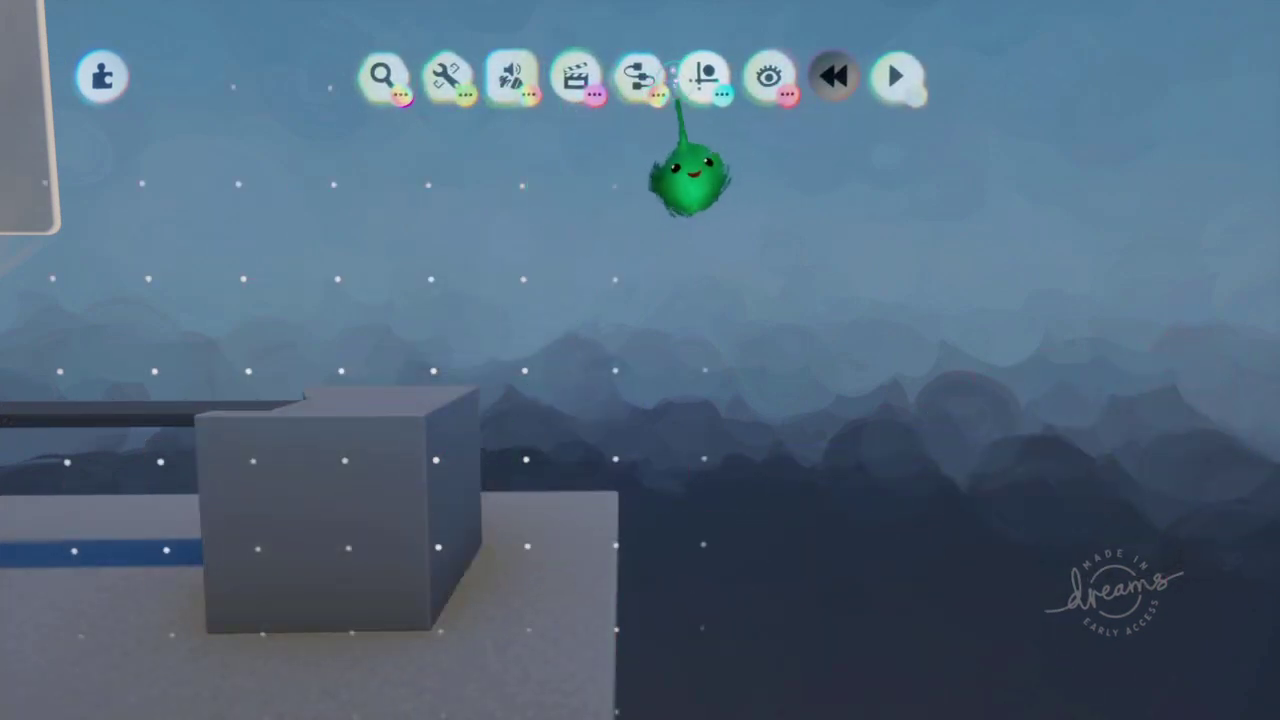
Turn off Grid Snap and play the scene to check the plank's edited motion.
click(703, 77)
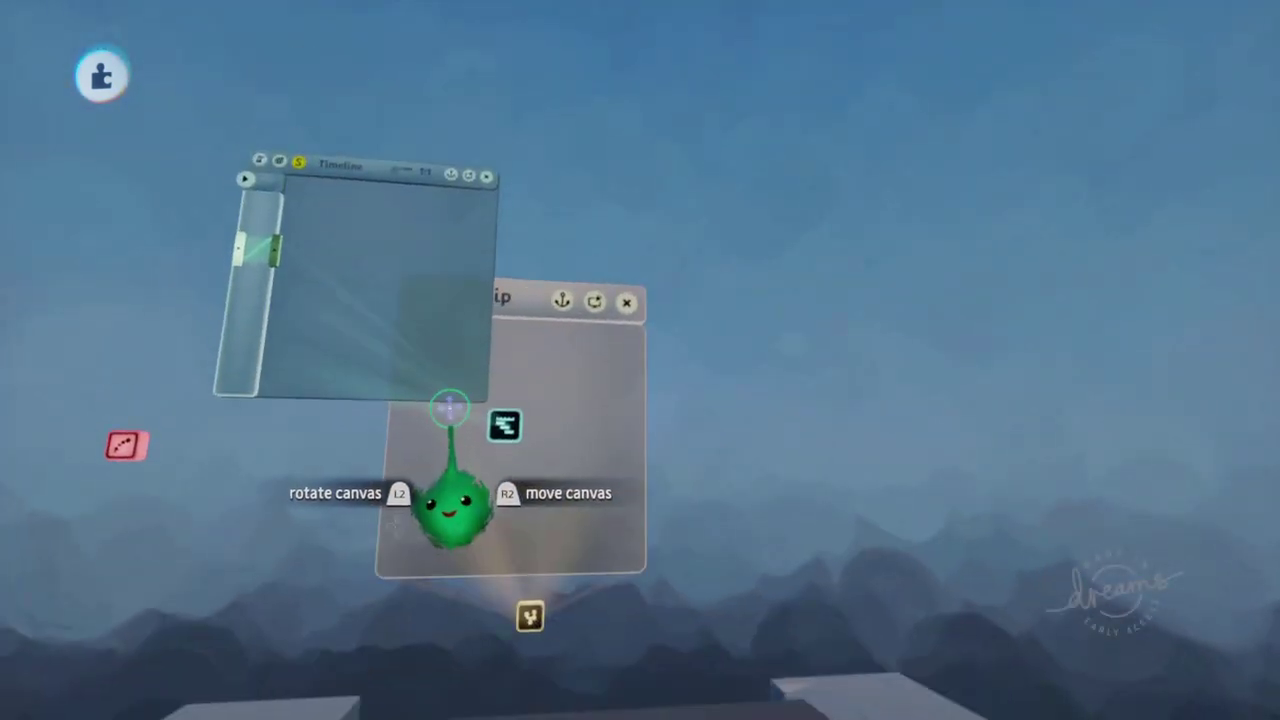
middle_drag(449, 414, 590, 672)
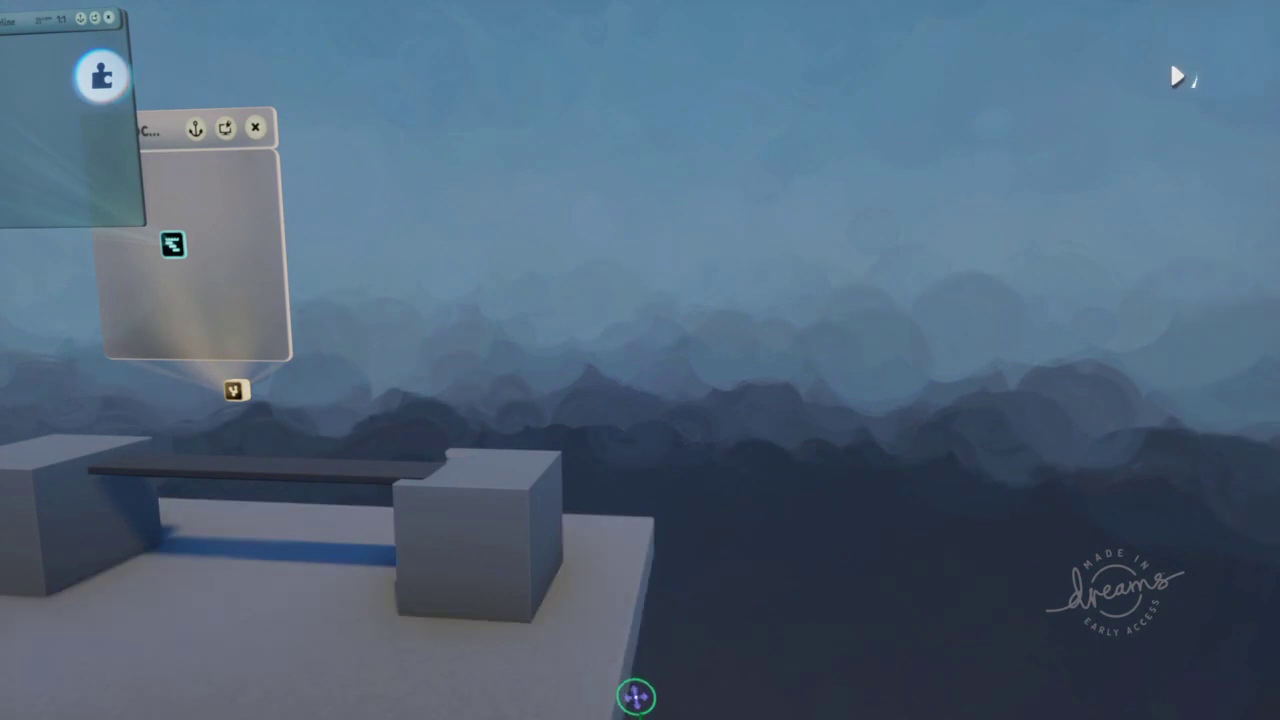
middle_drag(625, 690, 520, 562)
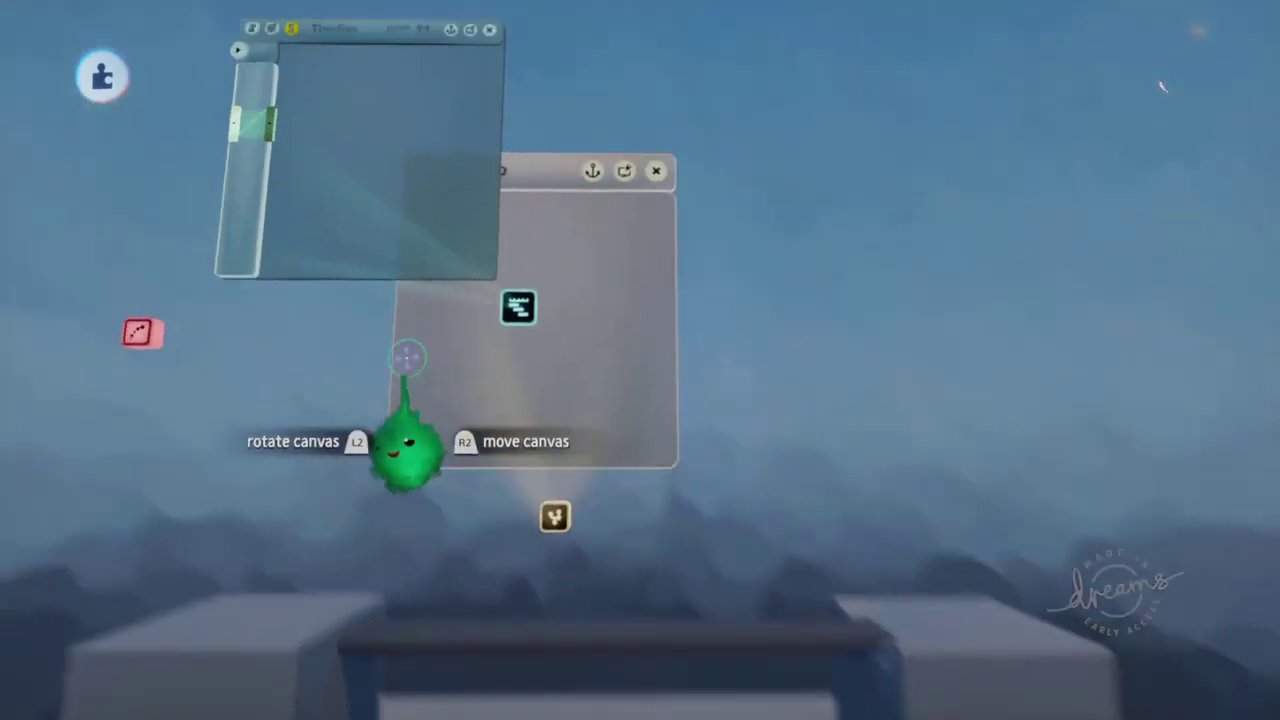
middle_drag(407, 358, 440, 442)
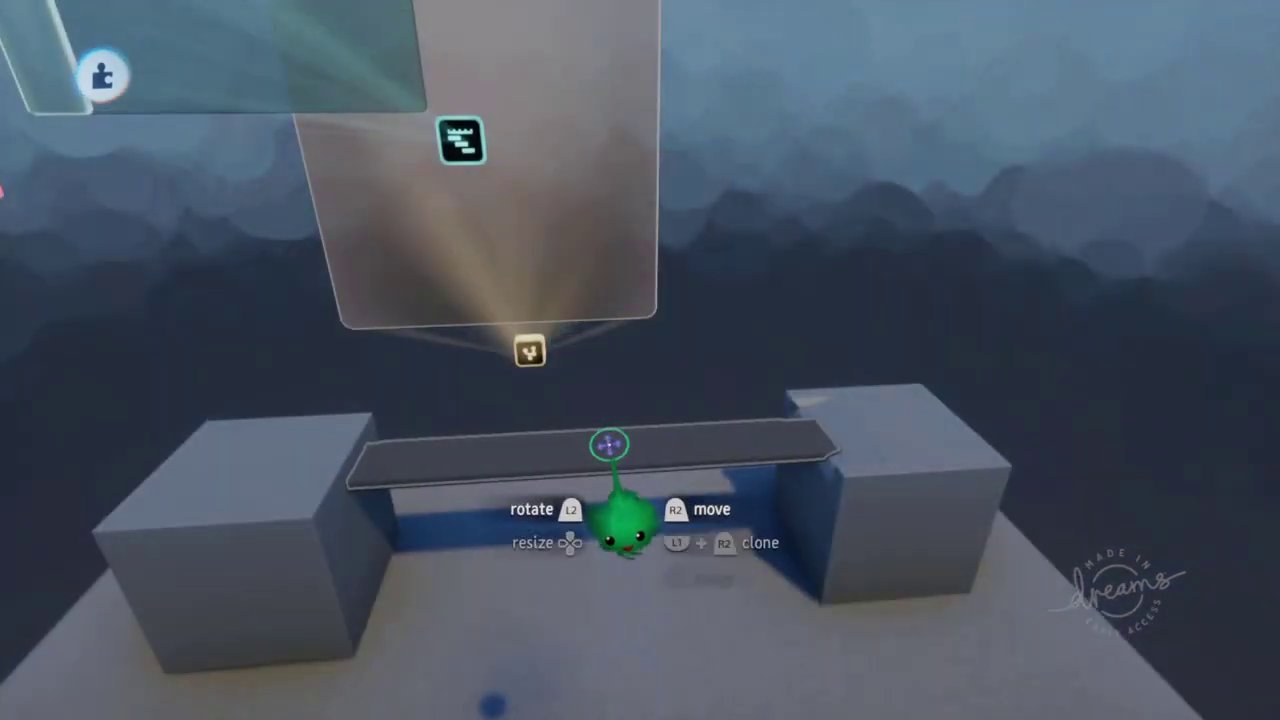
Edit the plank's sculpture with Grid Snap on and spray-paint four evenly spaced white spots along it using the cylinder shape.
key(Escape)
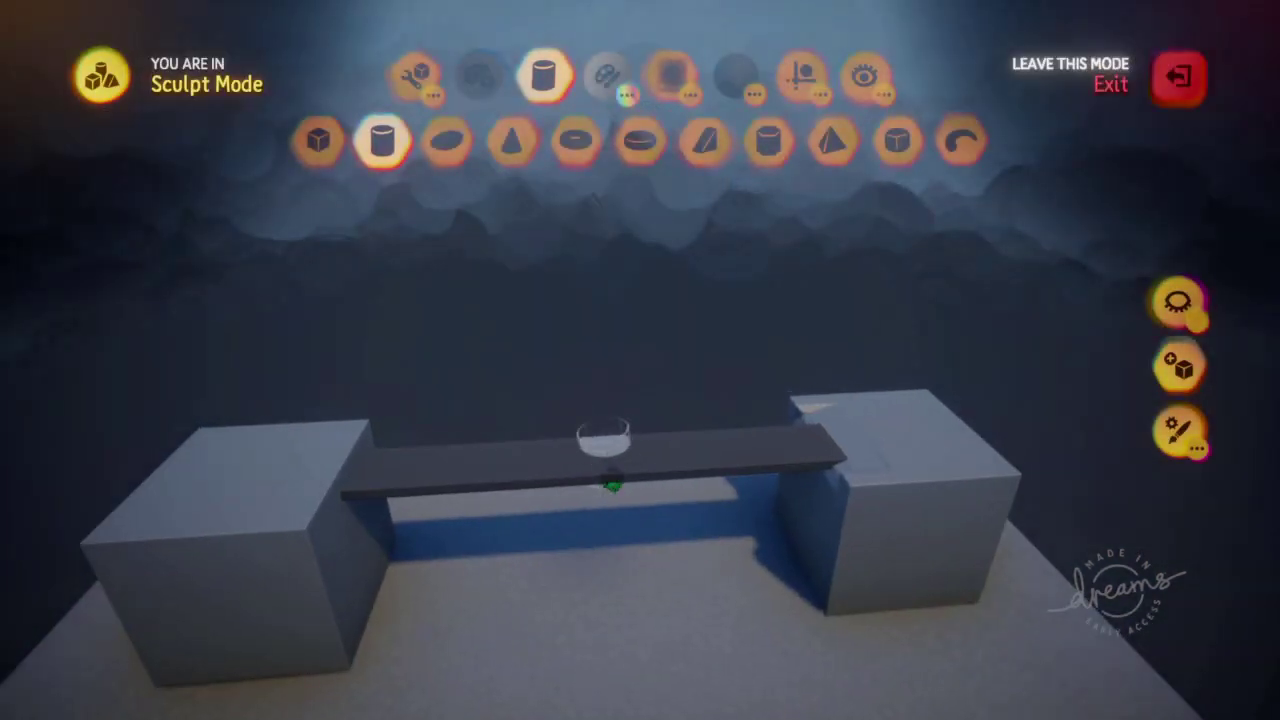
click(802, 75)
click(502, 139)
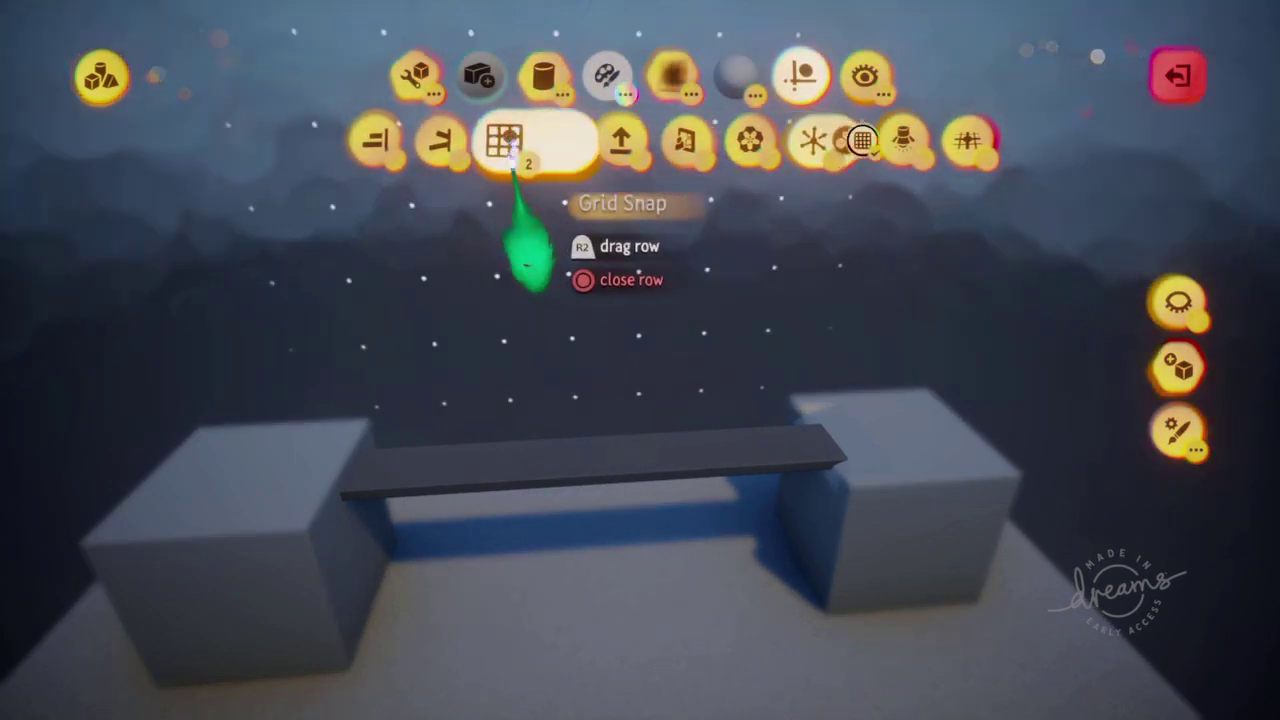
middle_drag(574, 484, 623, 463)
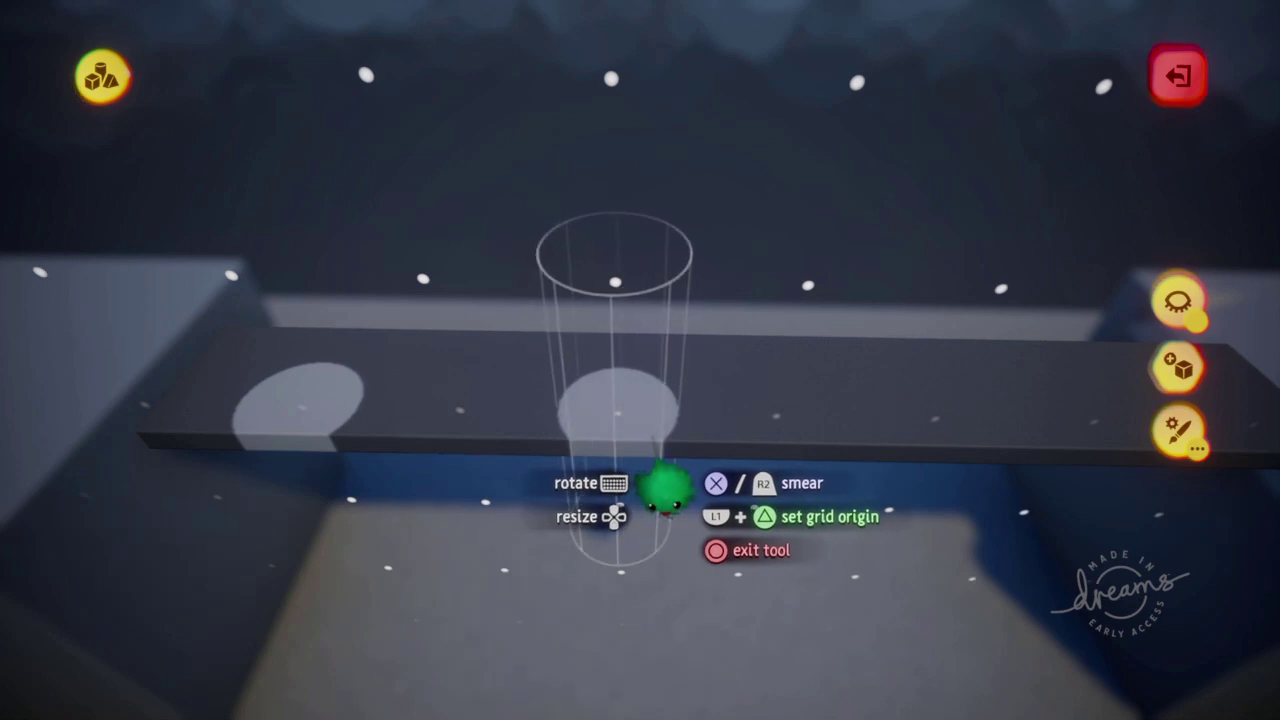
click(946, 512)
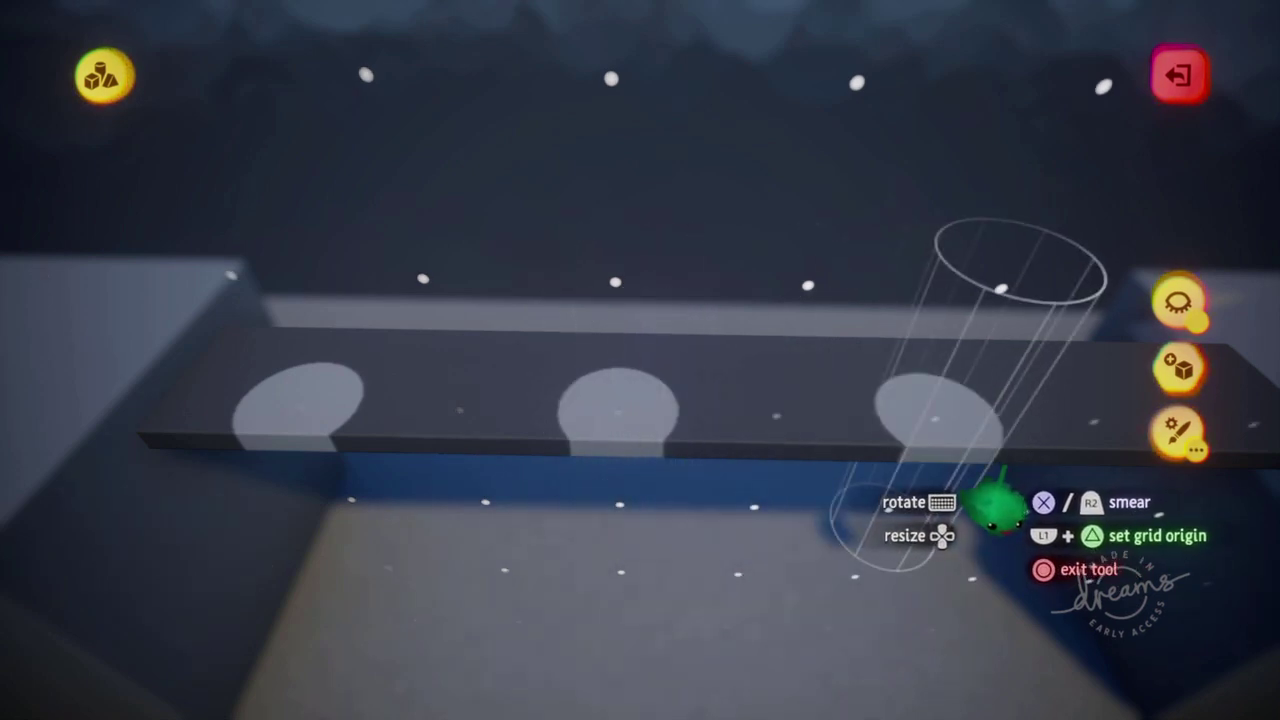
click(994, 501)
key(Escape)
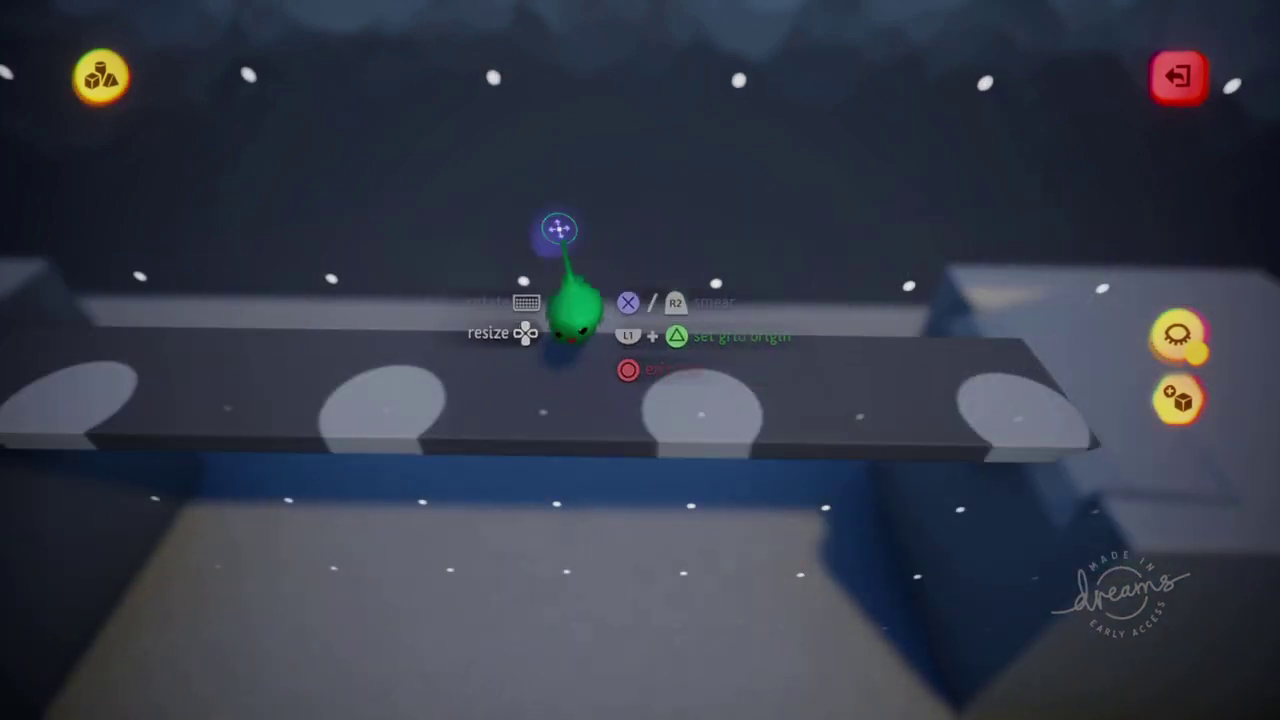
key(Escape)
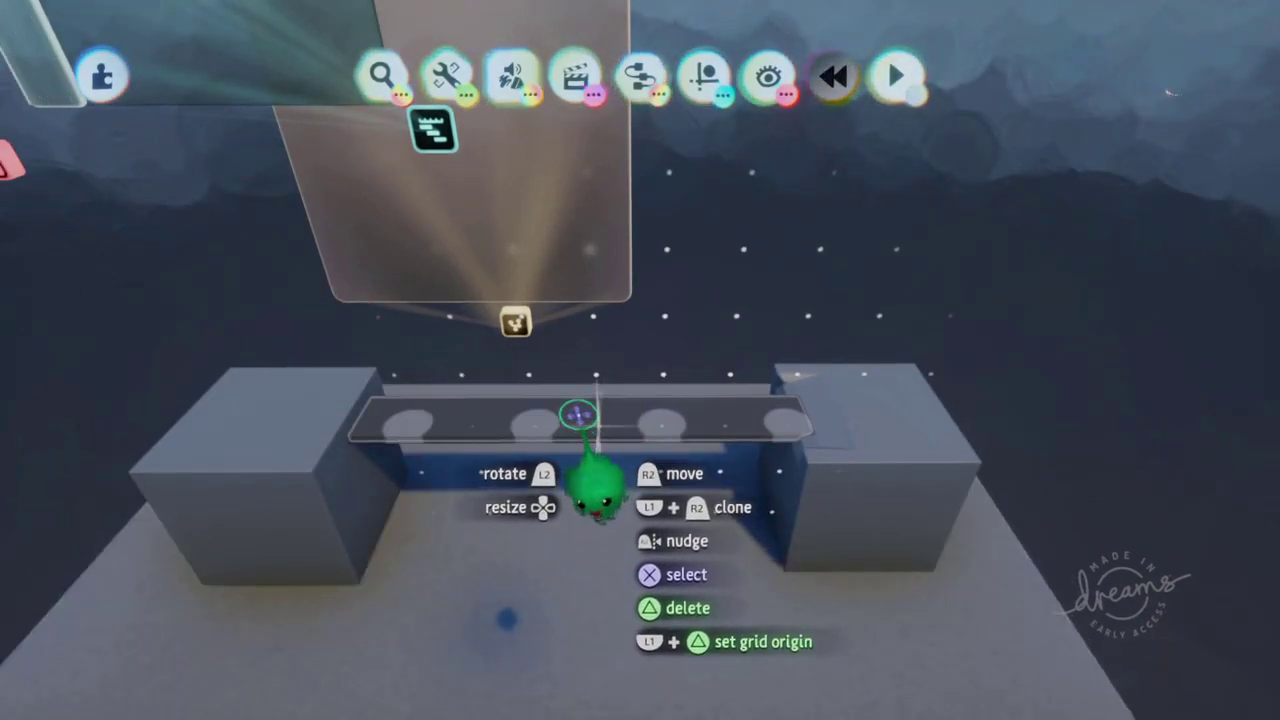
Isolate the plank in Sculpt Mode and spray-paint a fifth spot on its end hidden inside the left-hand block.
click(578, 414)
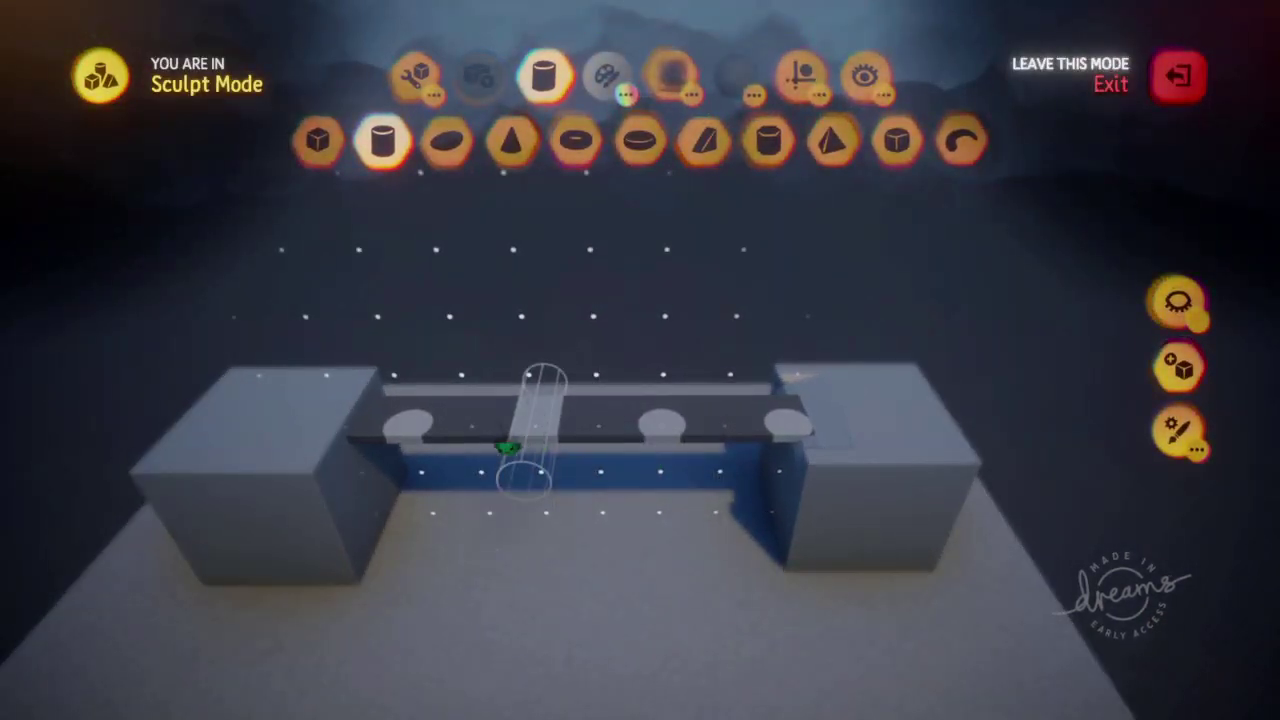
click(1176, 312)
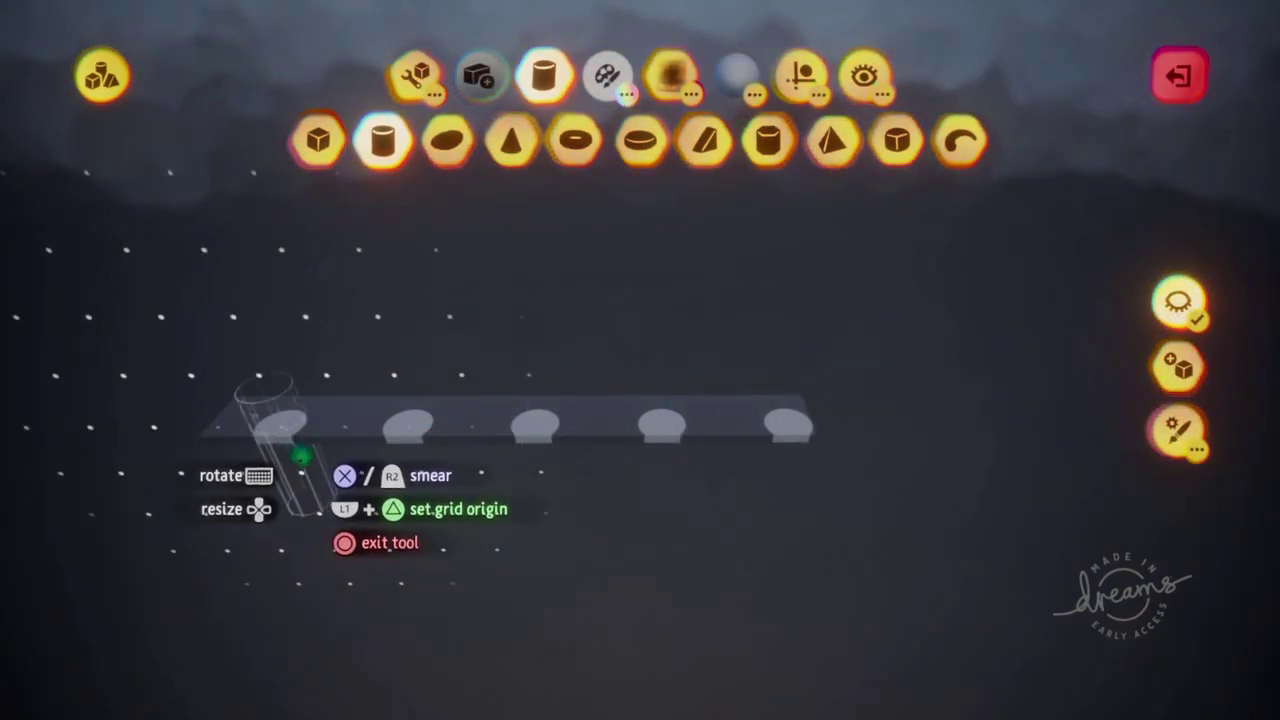
key(Escape)
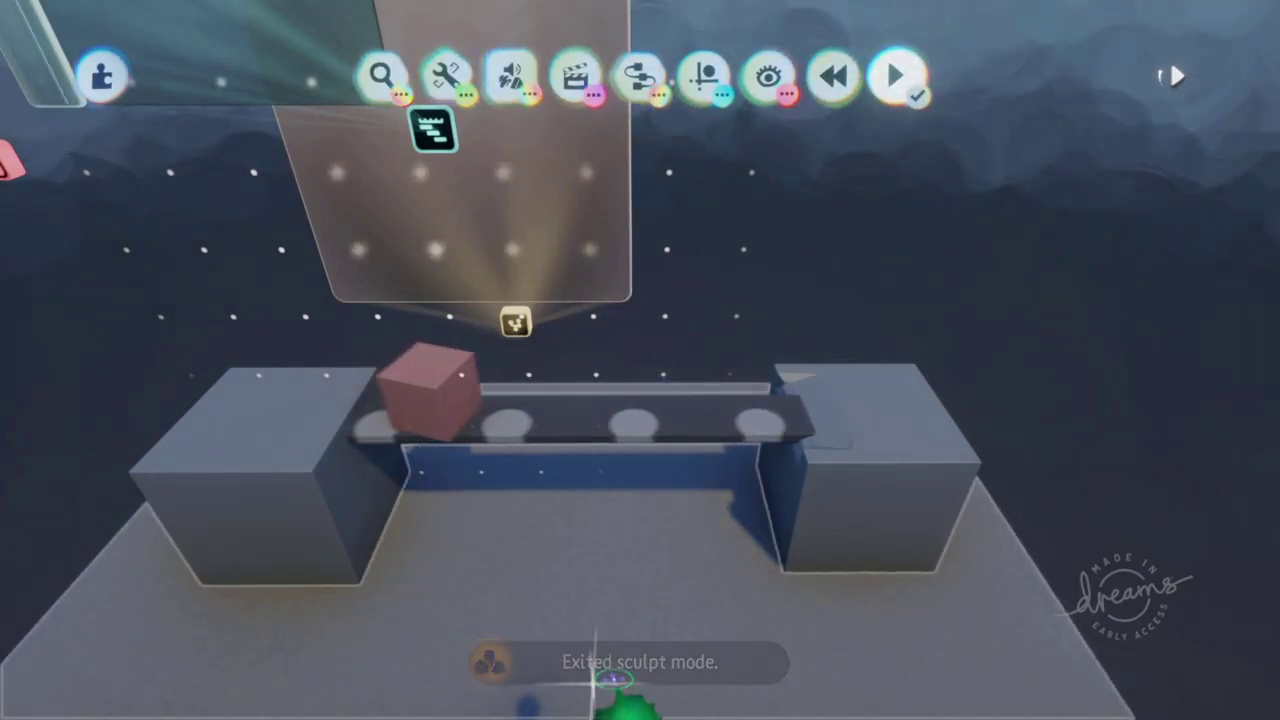
Examine how the painted spots and the cubes move during playback from several distances, and rewind the scene.
mouse_move(600, 690)
middle_down()
mouse_move(591, 683)
mouse_move(610, 688)
mouse_move(594, 704)
middle_up()
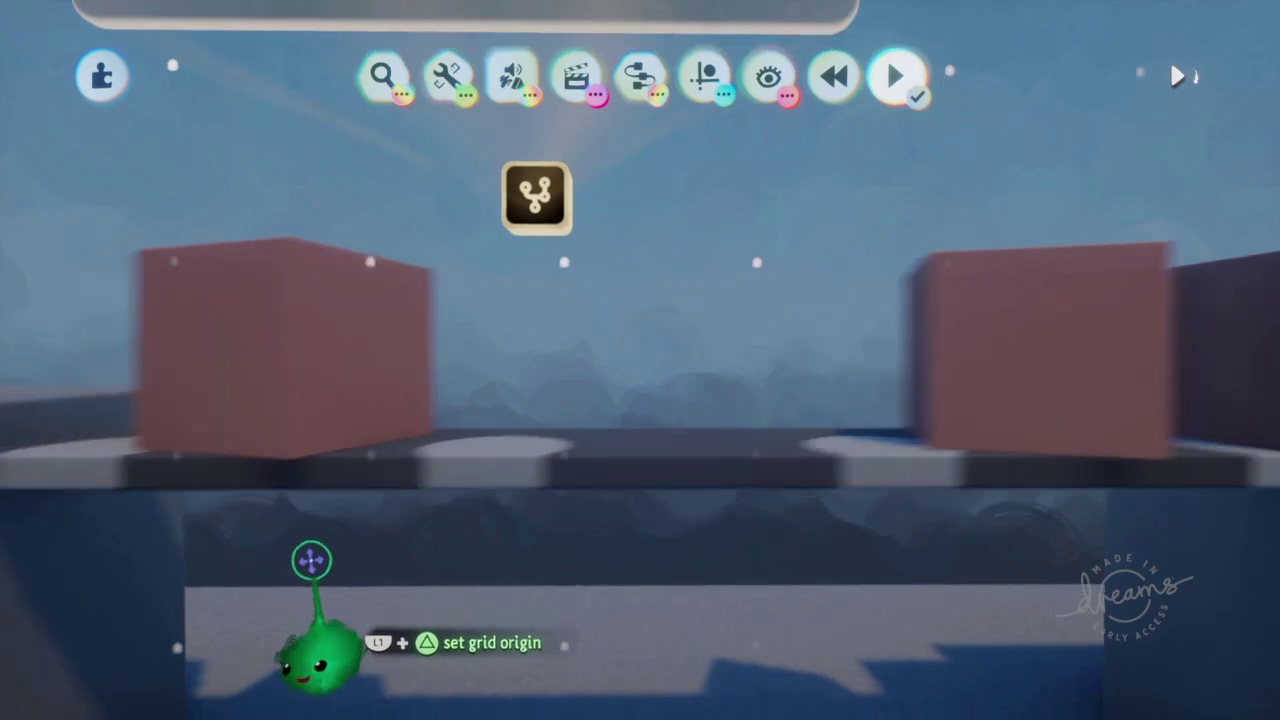
middle_drag(311, 560, 331, 557)
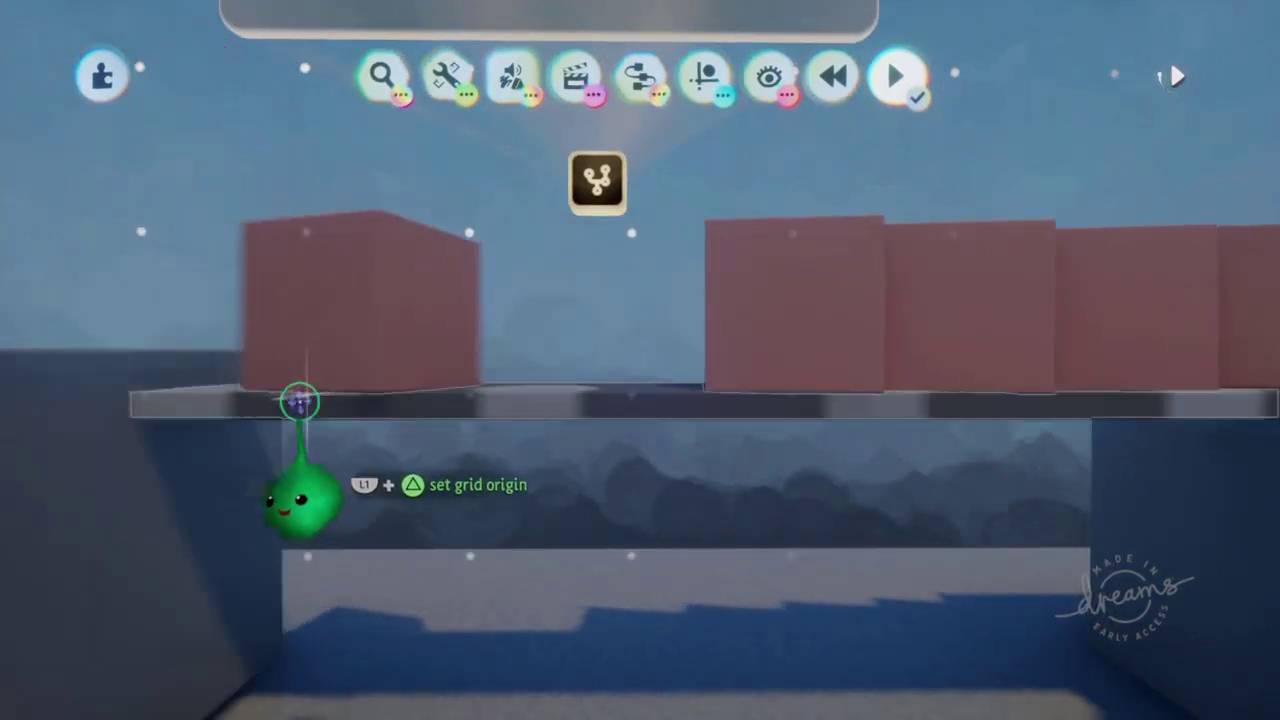
middle_drag(300, 402, 189, 354)
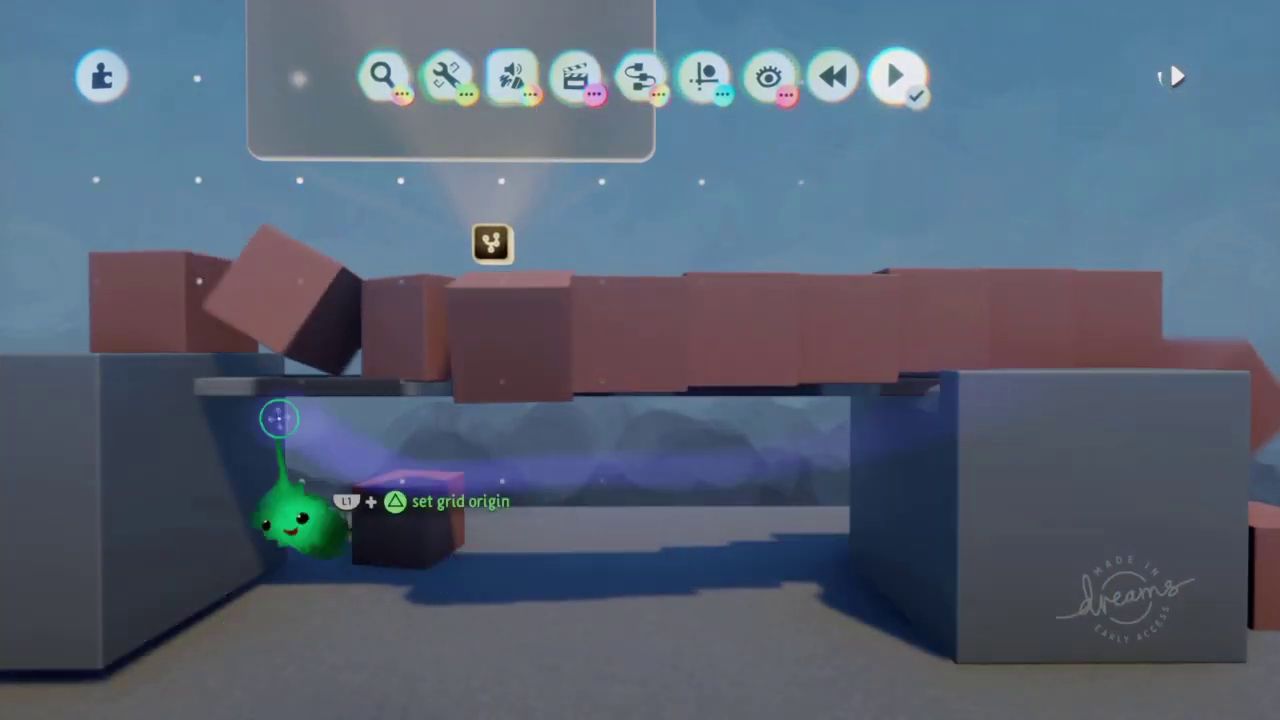
scroll(593, 419, down, 4)
key(Left)
Undo the last spray-paint, set the plank's tint amount to 200% and adjust its tint colour.
middle_drag(593, 419, 586, 461)
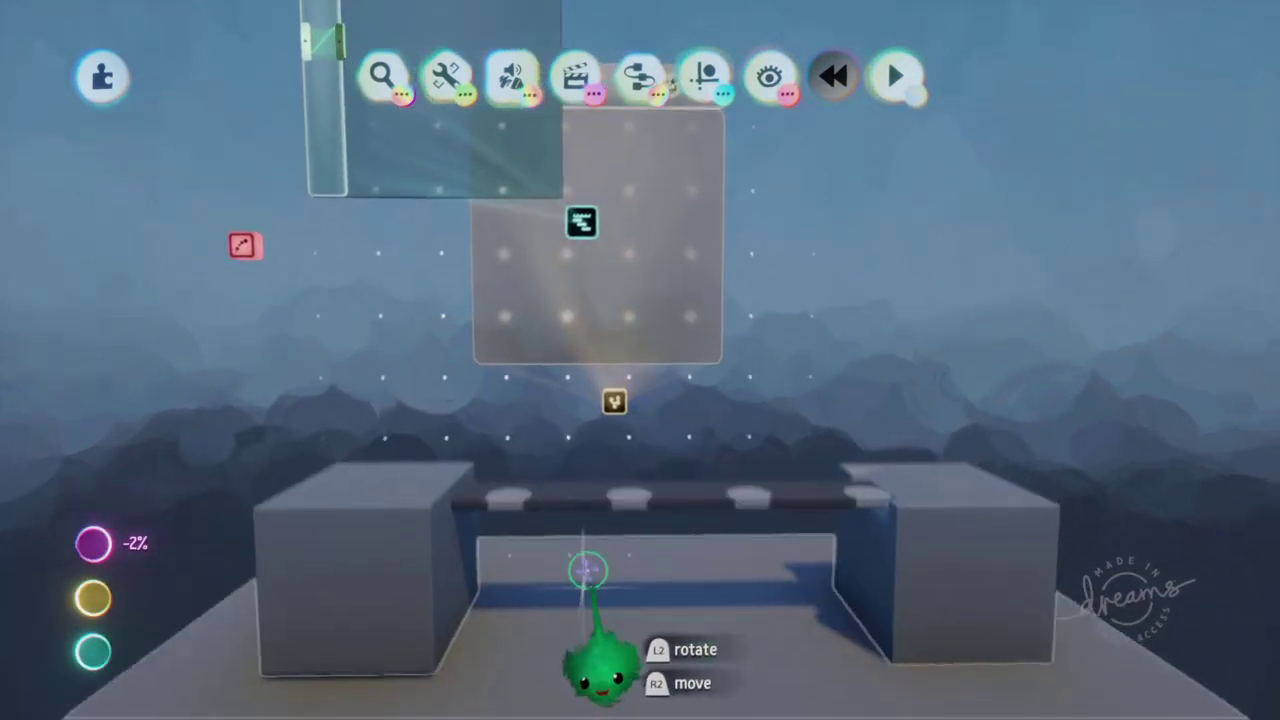
middle_drag(588, 570, 569, 526)
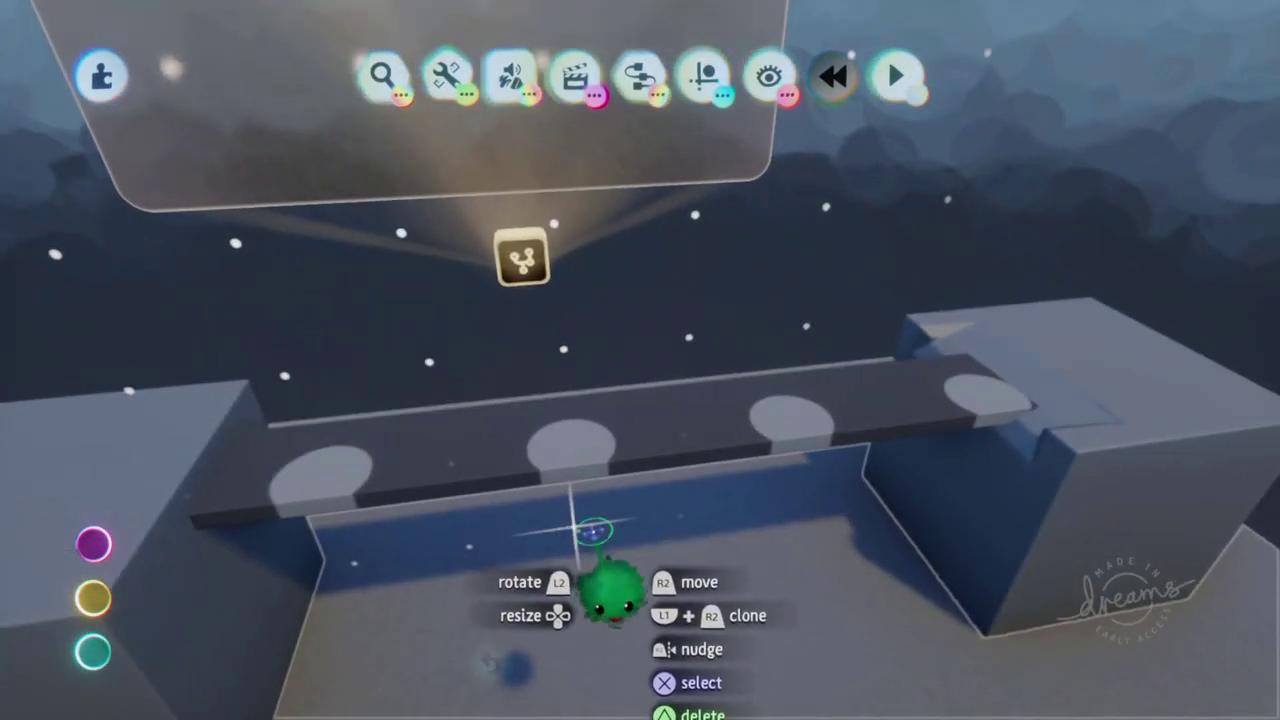
key(ctrl+z)
right_click(568, 436)
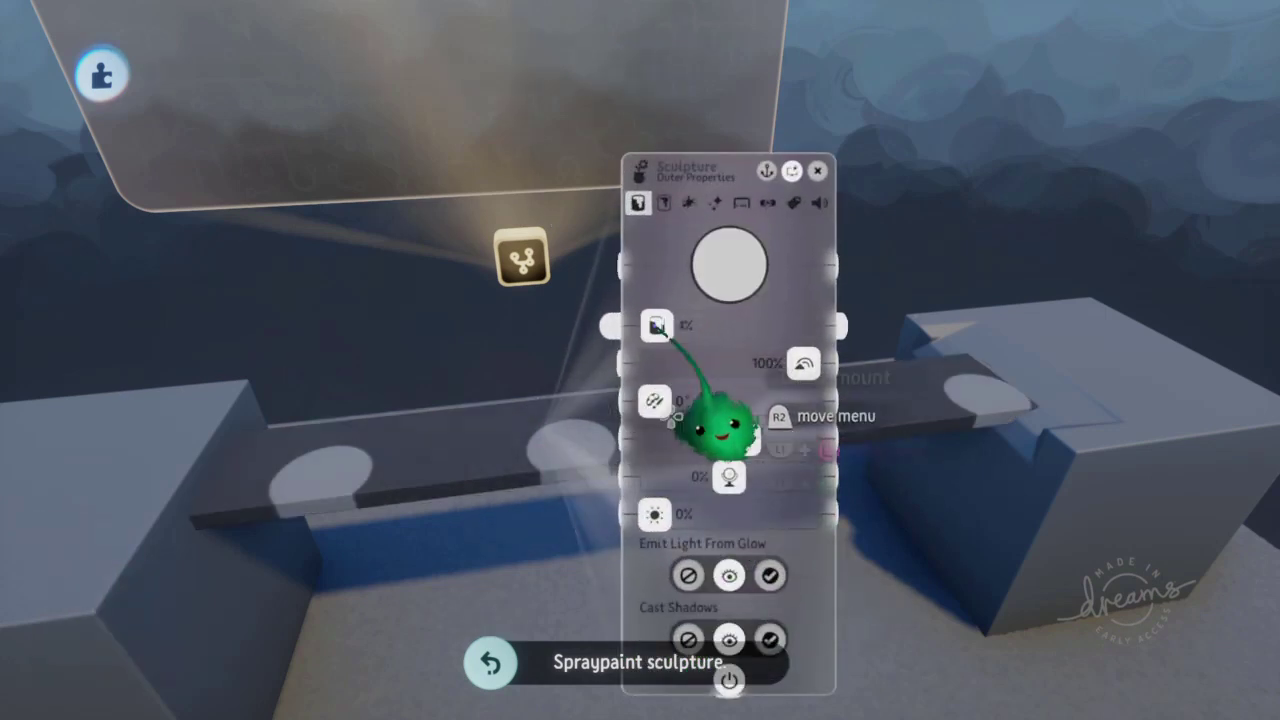
drag(657, 326, 926, 303)
drag(735, 270, 711, 267)
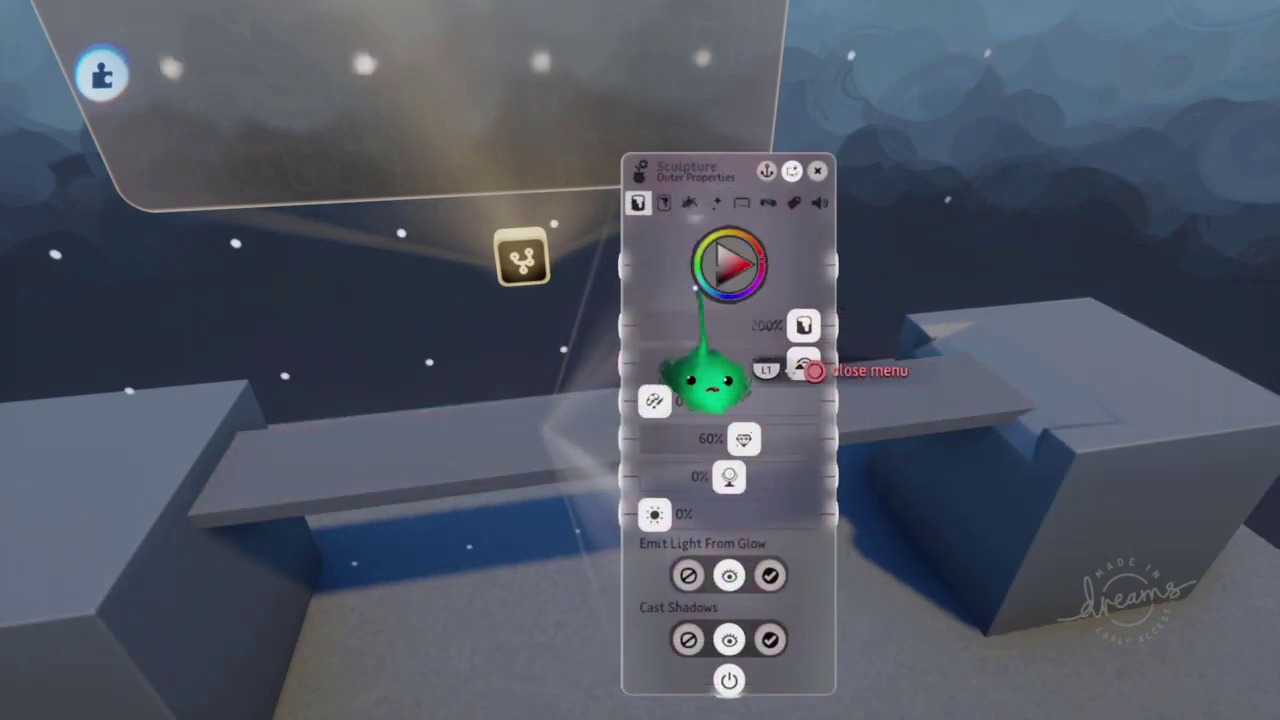
key(Escape)
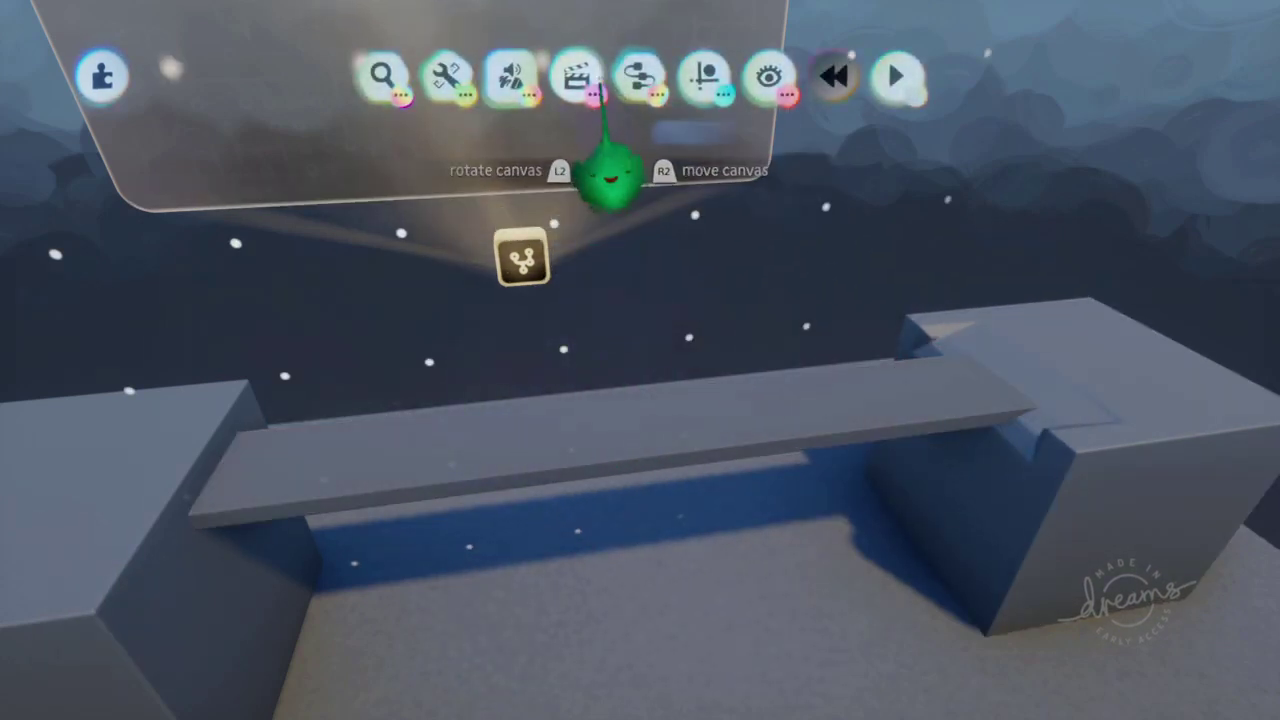
Start a new painting in Paint Mode, make the conveyor scene visible around it and turn on the surface-snapping guide.
click(638, 78)
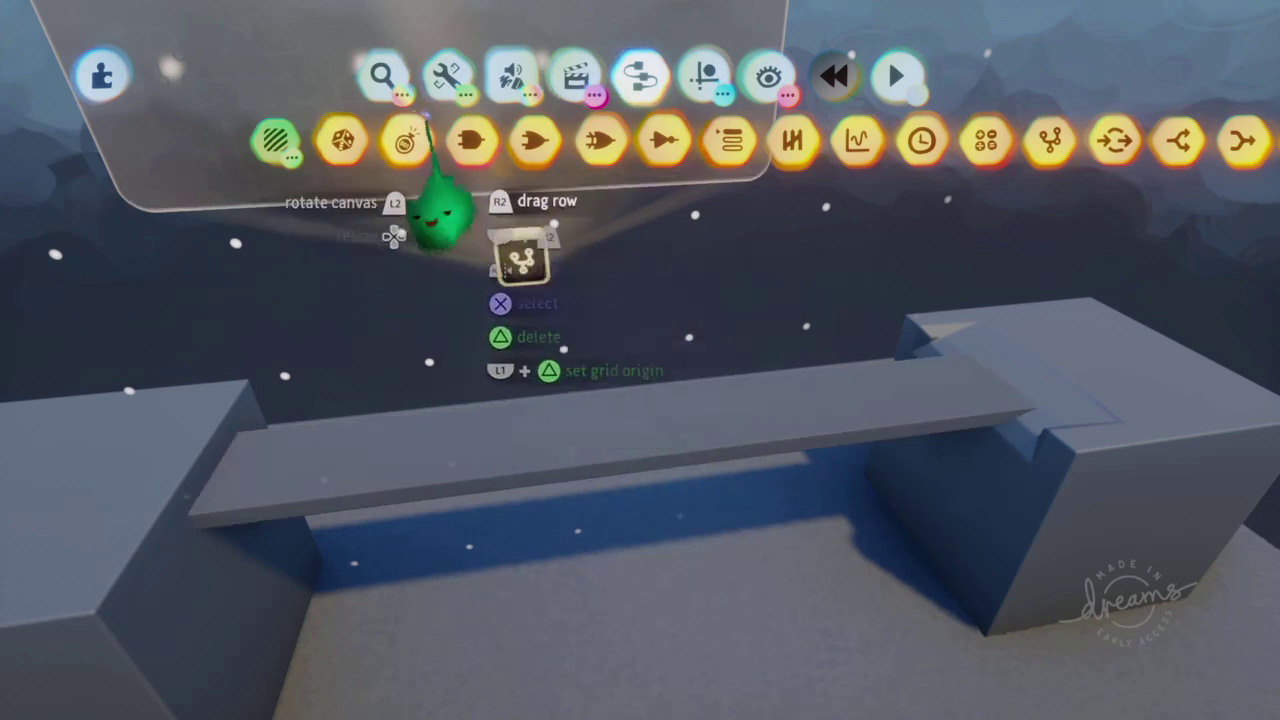
click(500, 75)
click(445, 136)
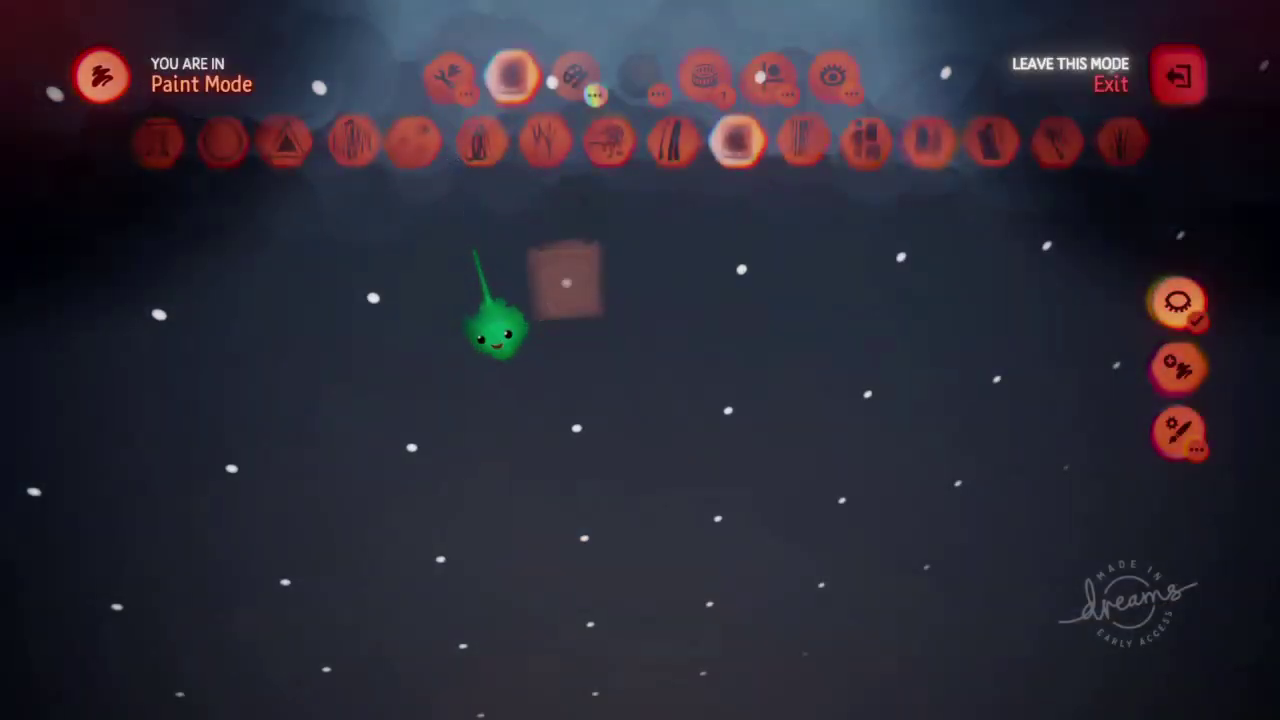
click(1162, 308)
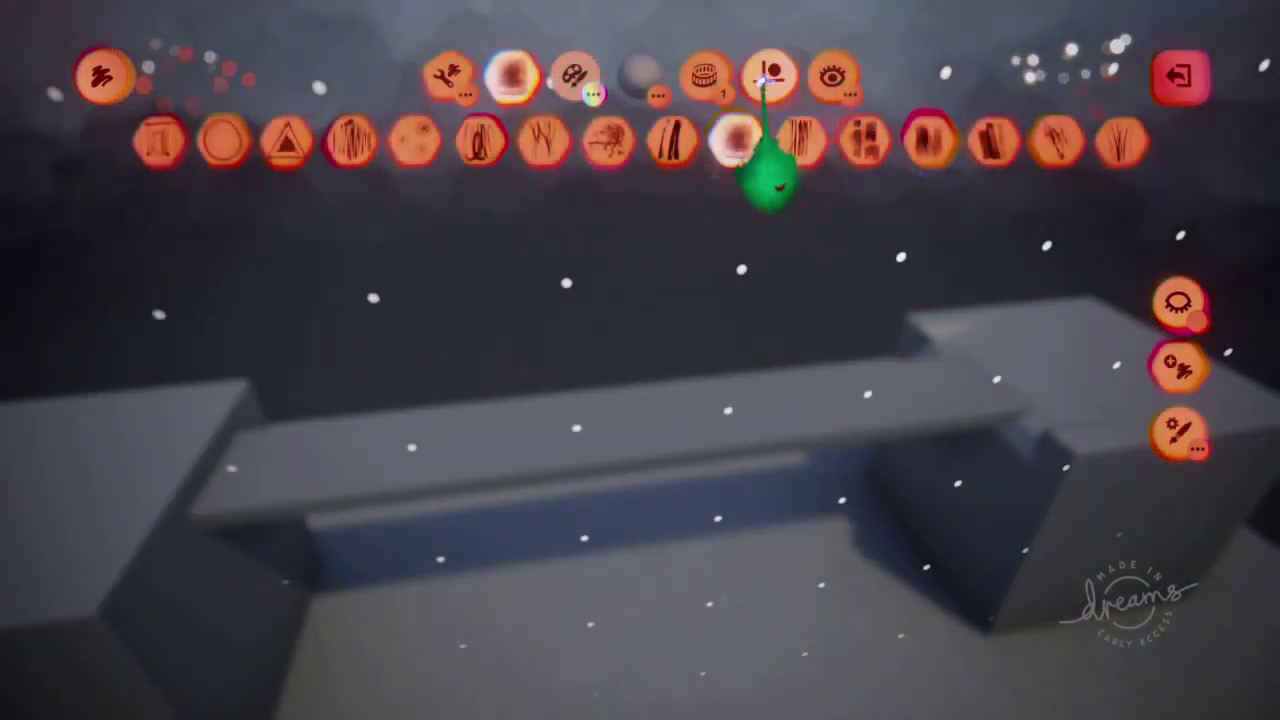
click(768, 84)
click(494, 142)
click(383, 140)
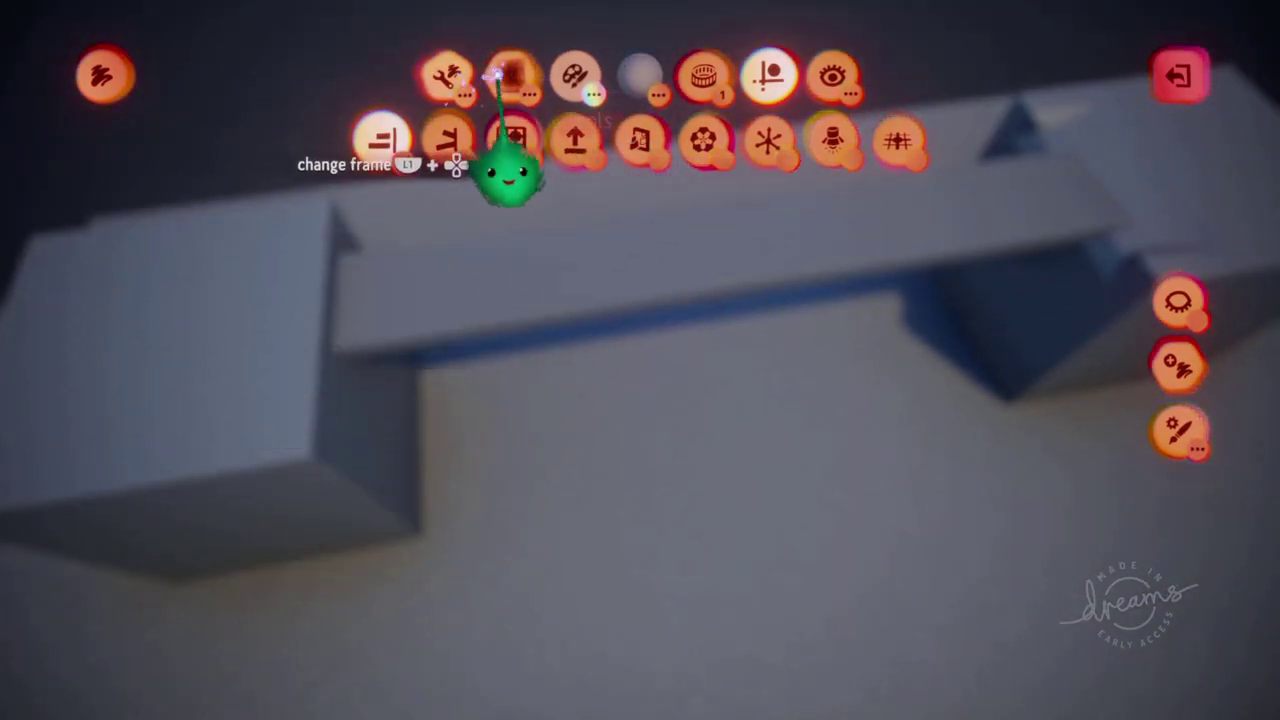
Paint a row of triangle strokes lengthwise along the plank's top surface and raise the painting's tint amount to turn it black.
click(500, 75)
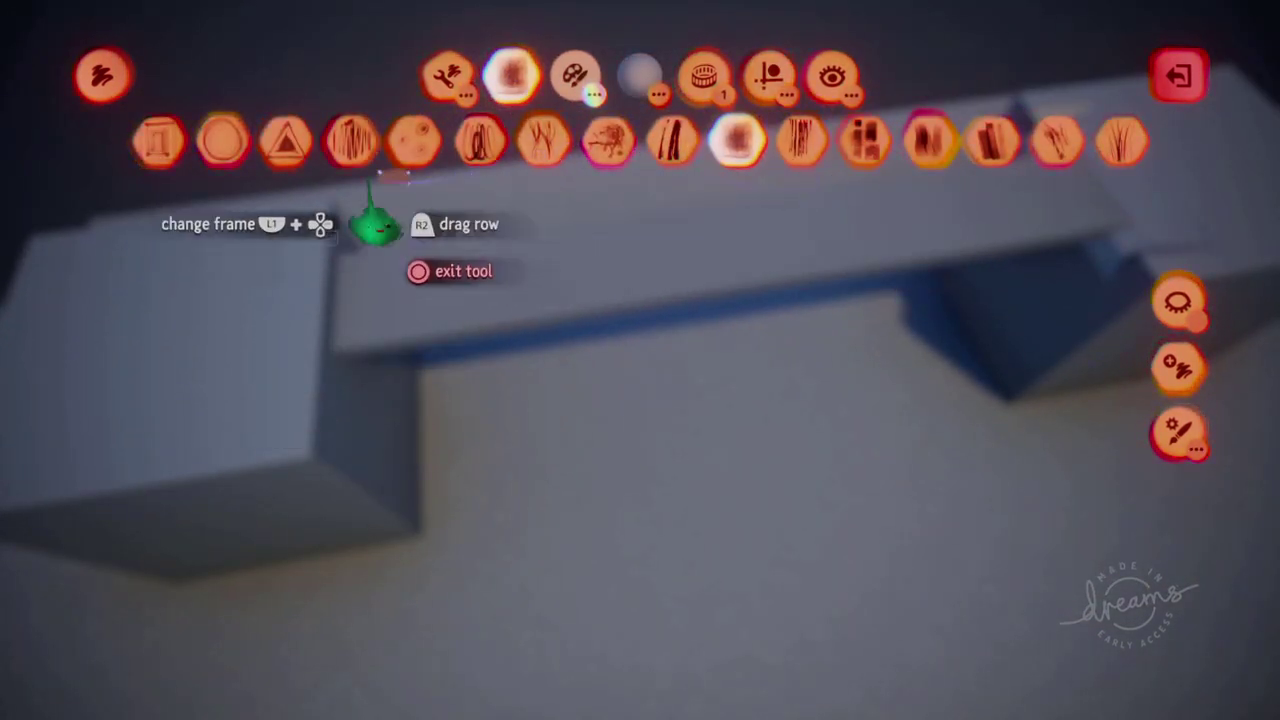
click(286, 140)
drag(377, 360, 870, 290)
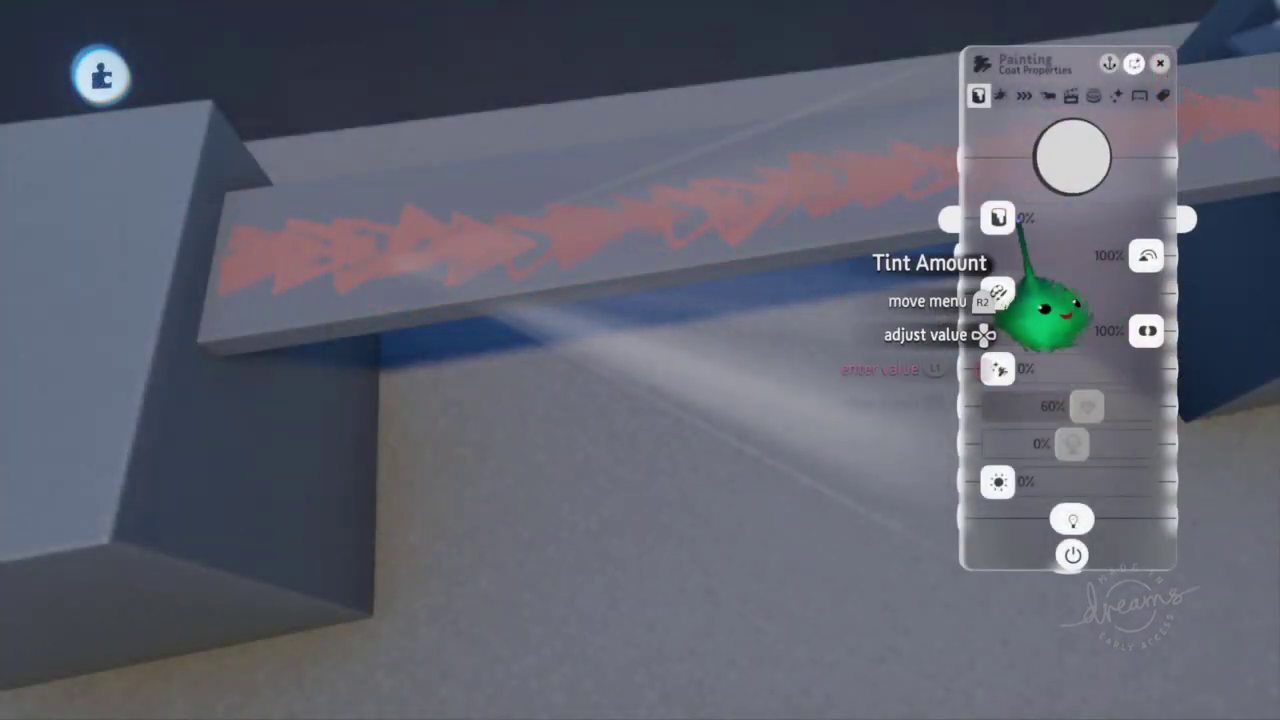
drag(998, 218, 1149, 220)
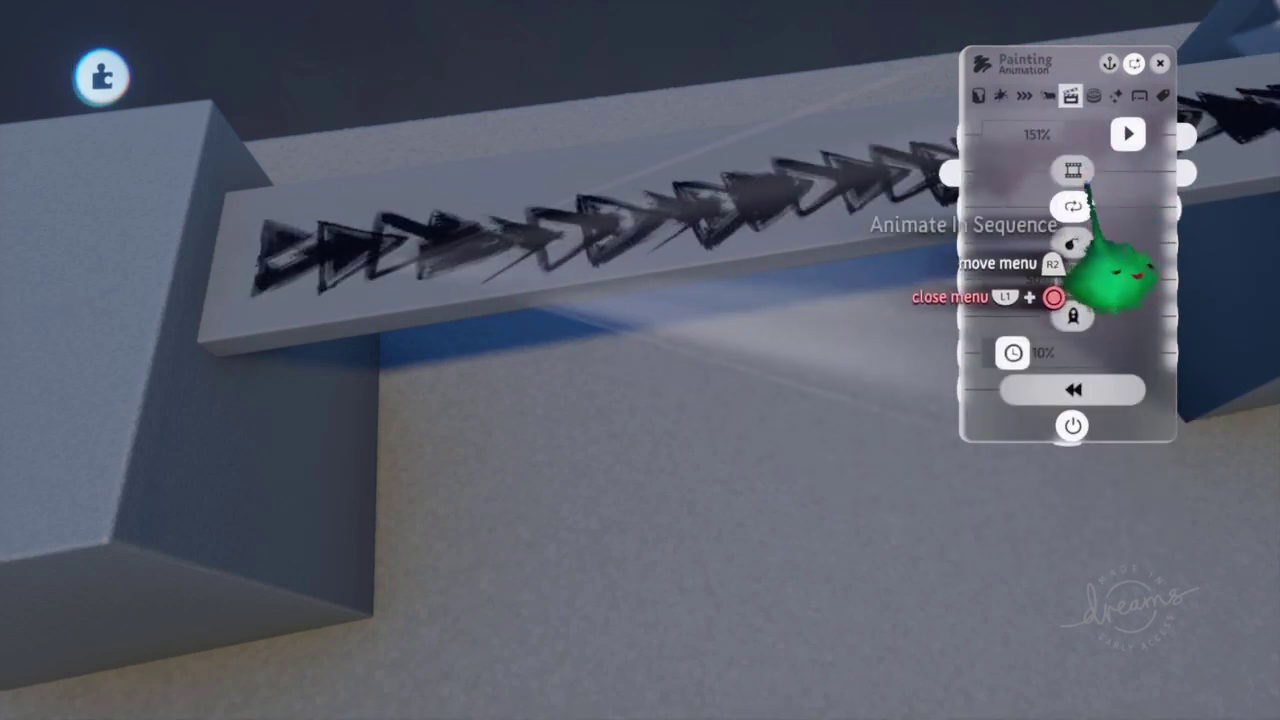
Thin out the painting's strokes in its stroke properties to leave a few widely spaced triangles on the plank.
click(1023, 95)
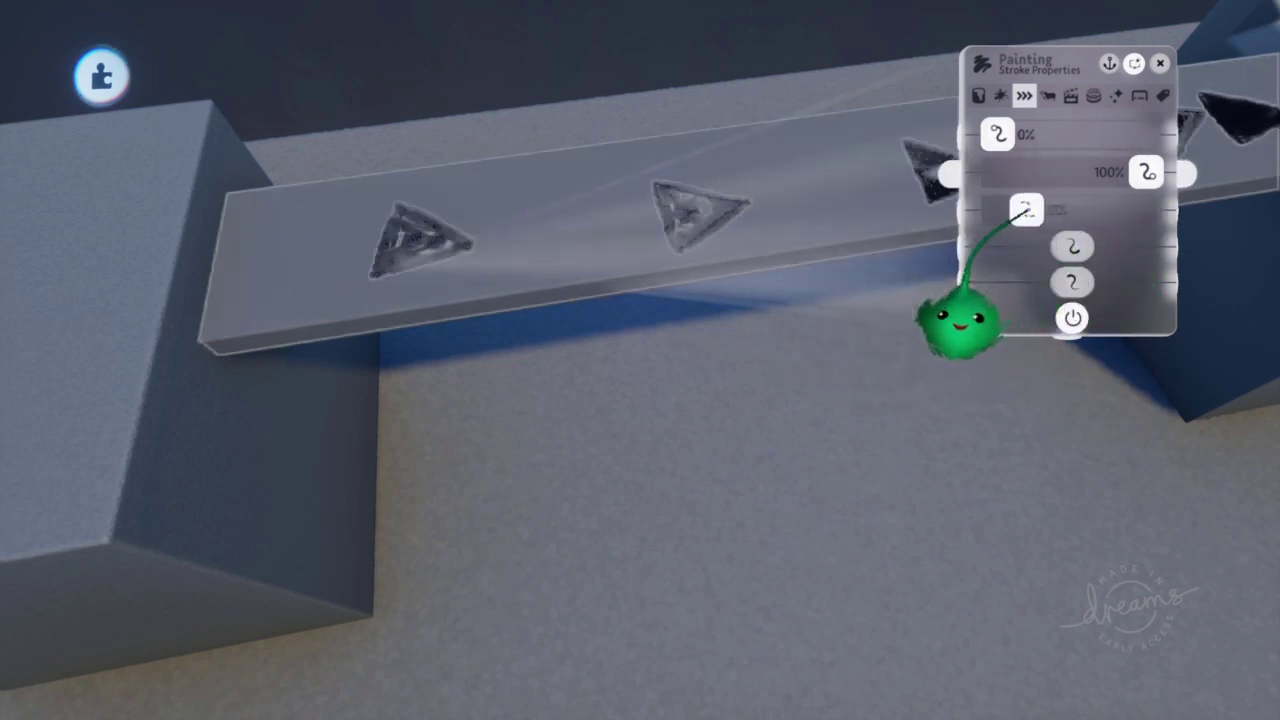
middle_drag(700, 400, 916, 326)
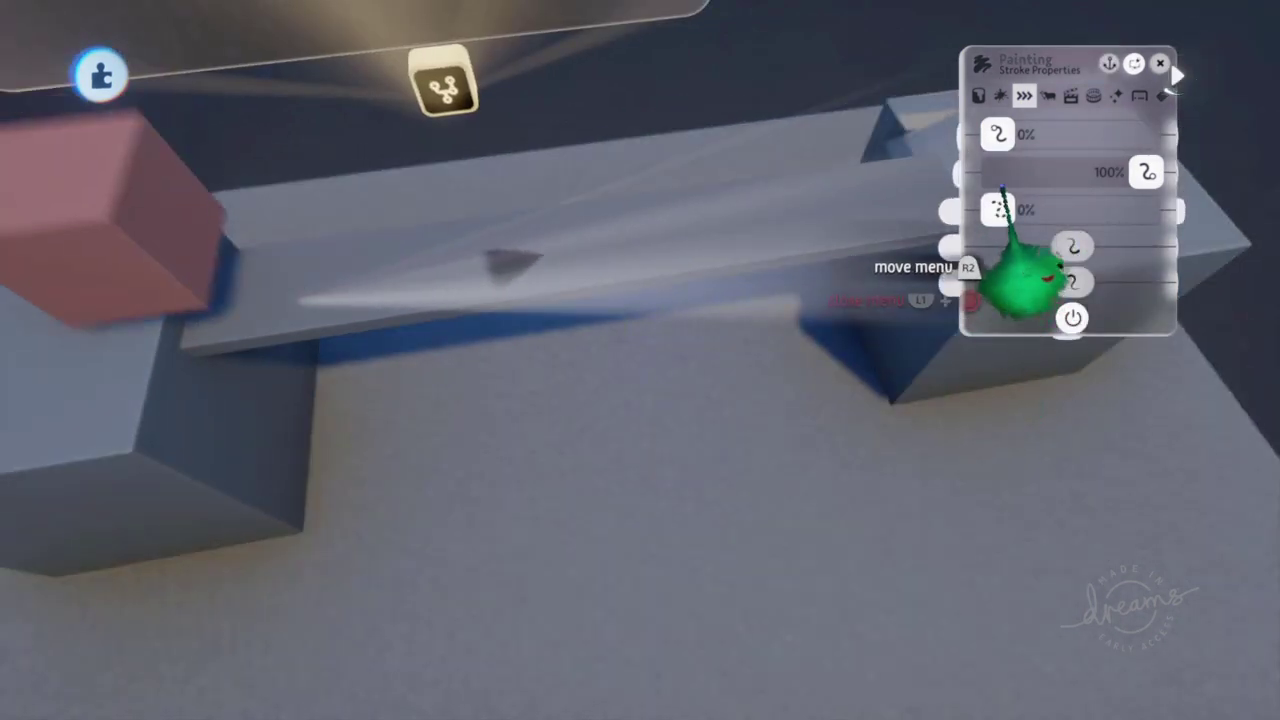
drag(1003, 209, 1031, 218)
key(Escape)
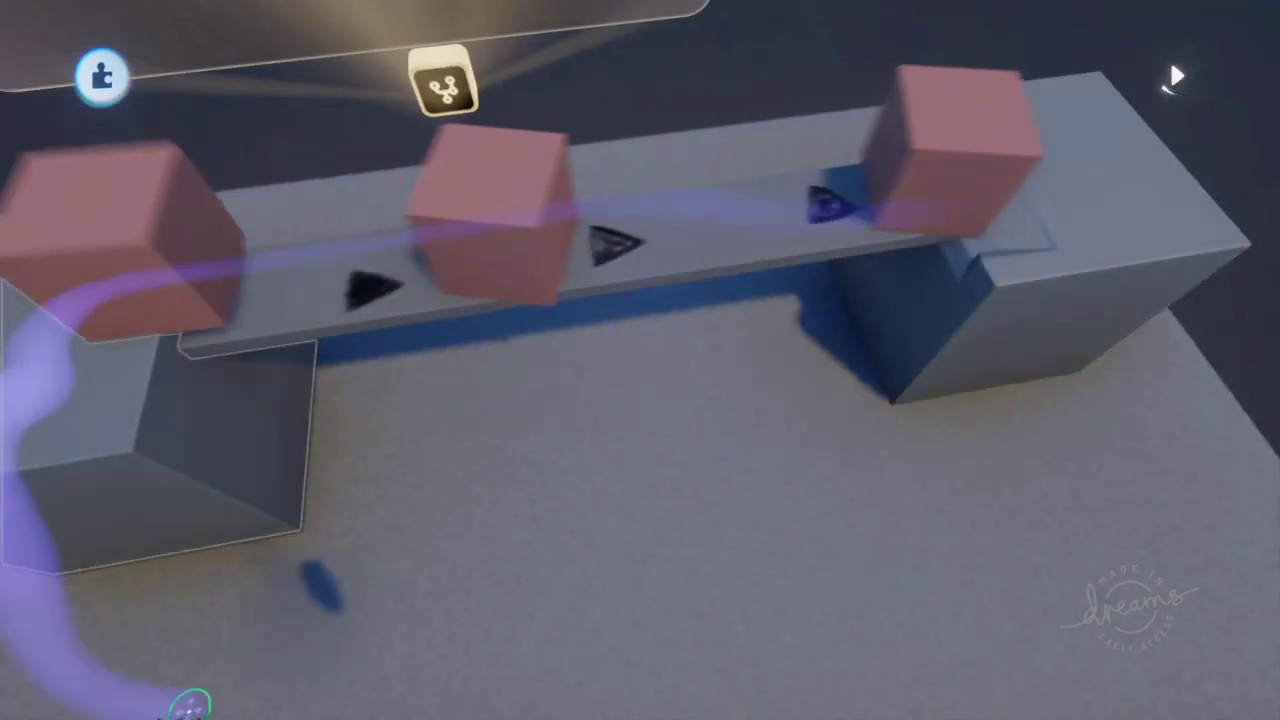
Examine the cubes and painted triangles travelling along the conveyor from several angles, rewind the scene and view the whole setup.
middle_drag(188, 706, 557, 613)
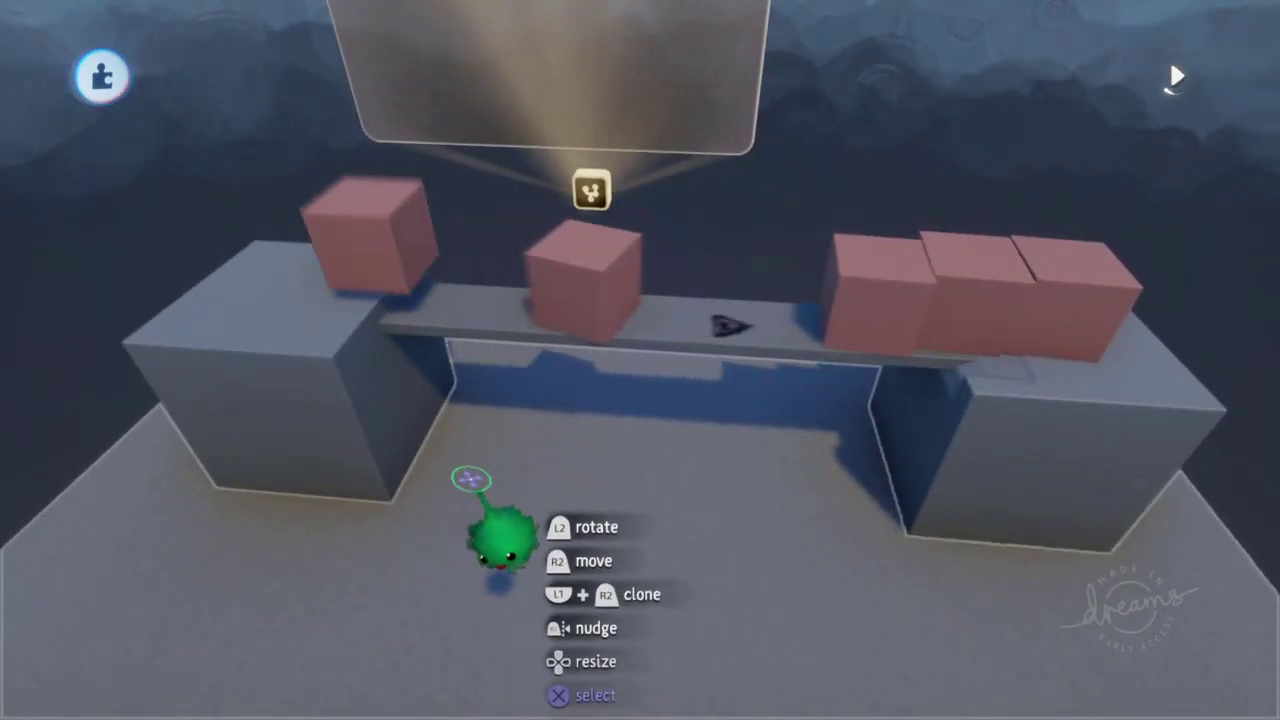
middle_drag(391, 394, 586, 394)
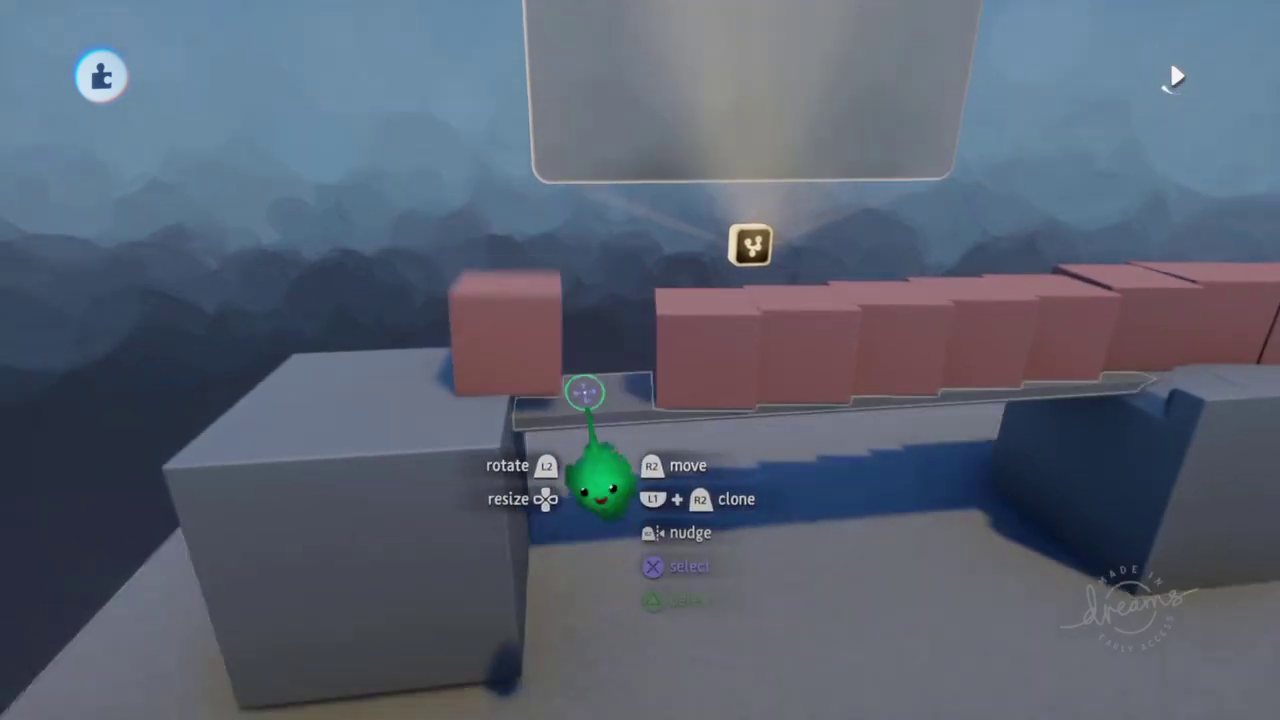
key(Left)
middle_drag(813, 410, 611, 395)
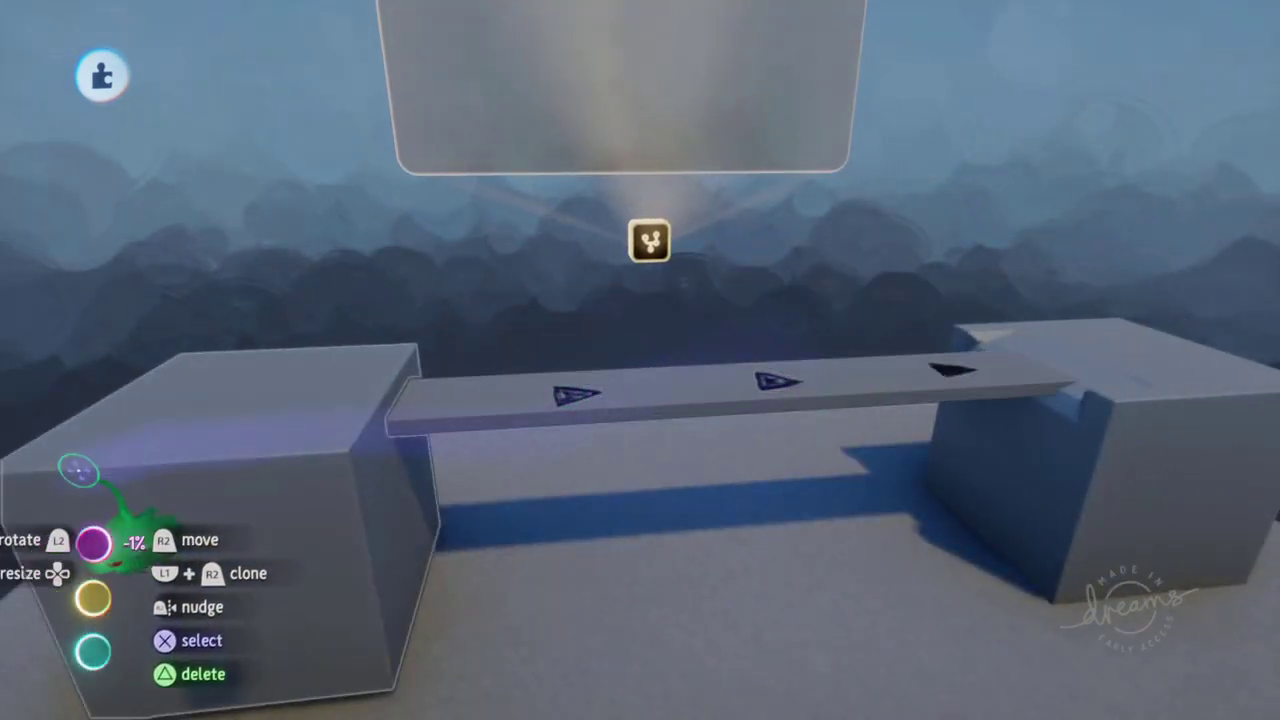
middle_drag(510, 461, 557, 340)
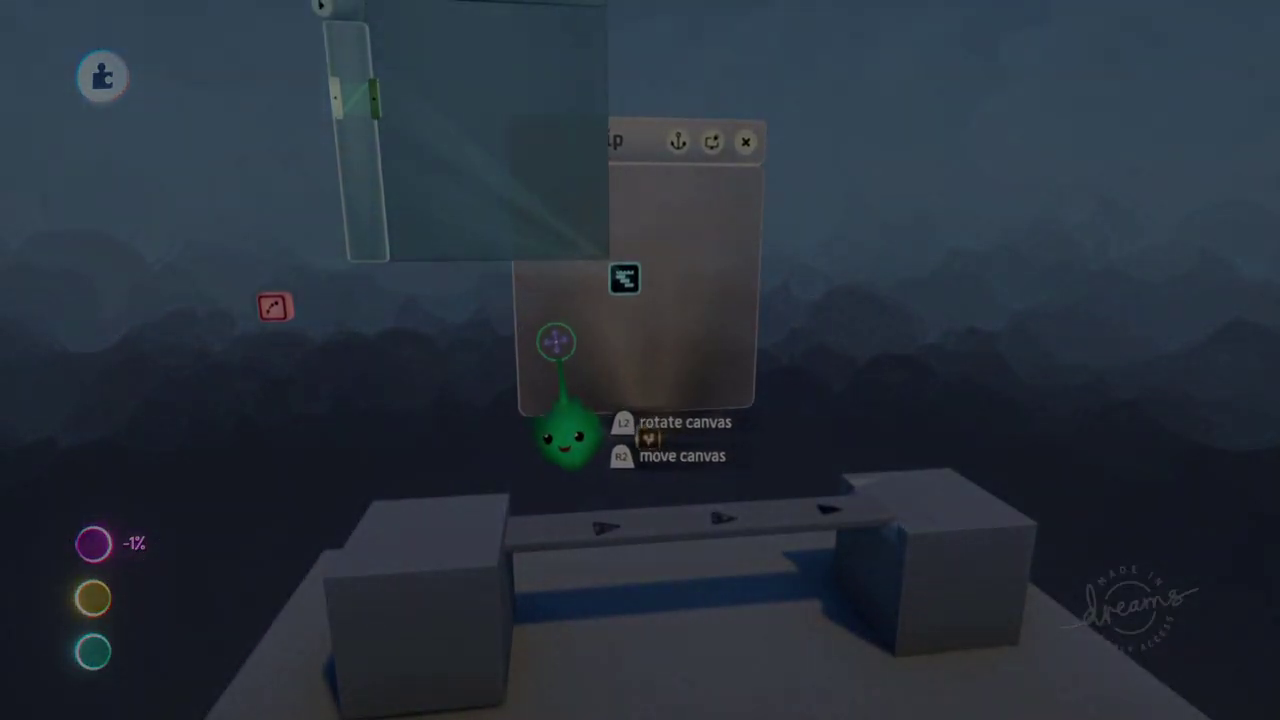